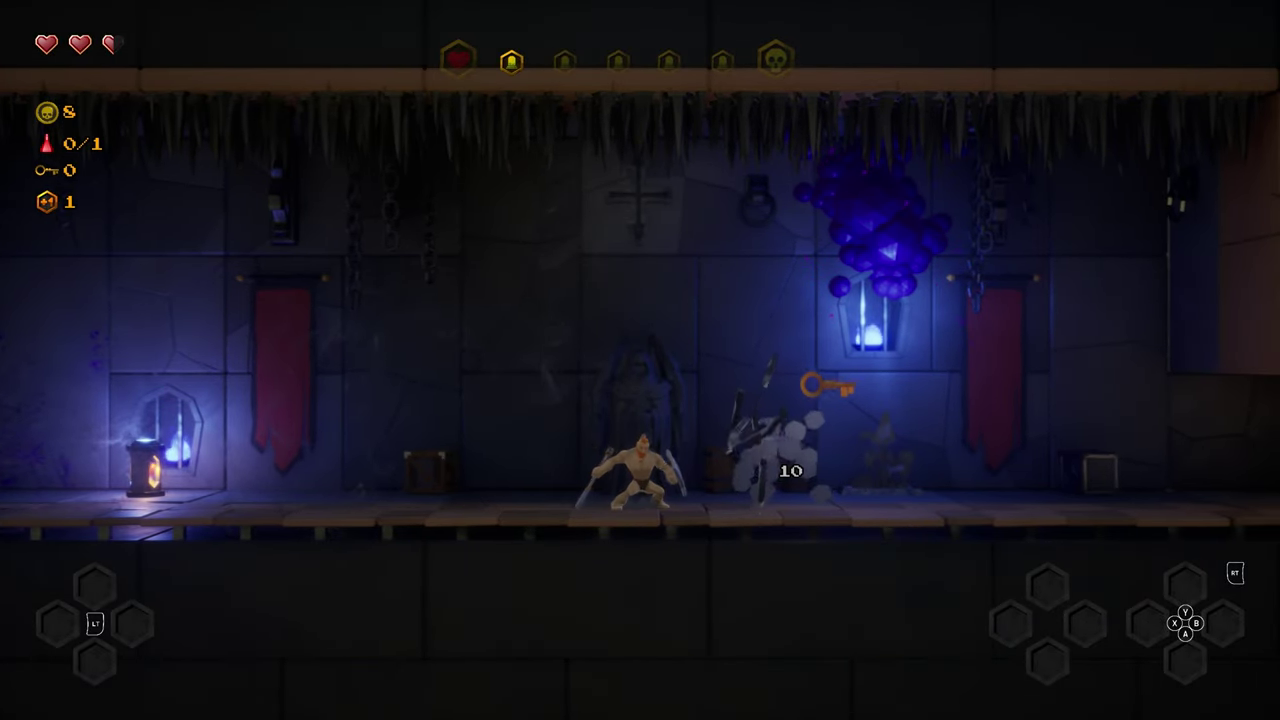
{"action": "key", "text": "Right"}
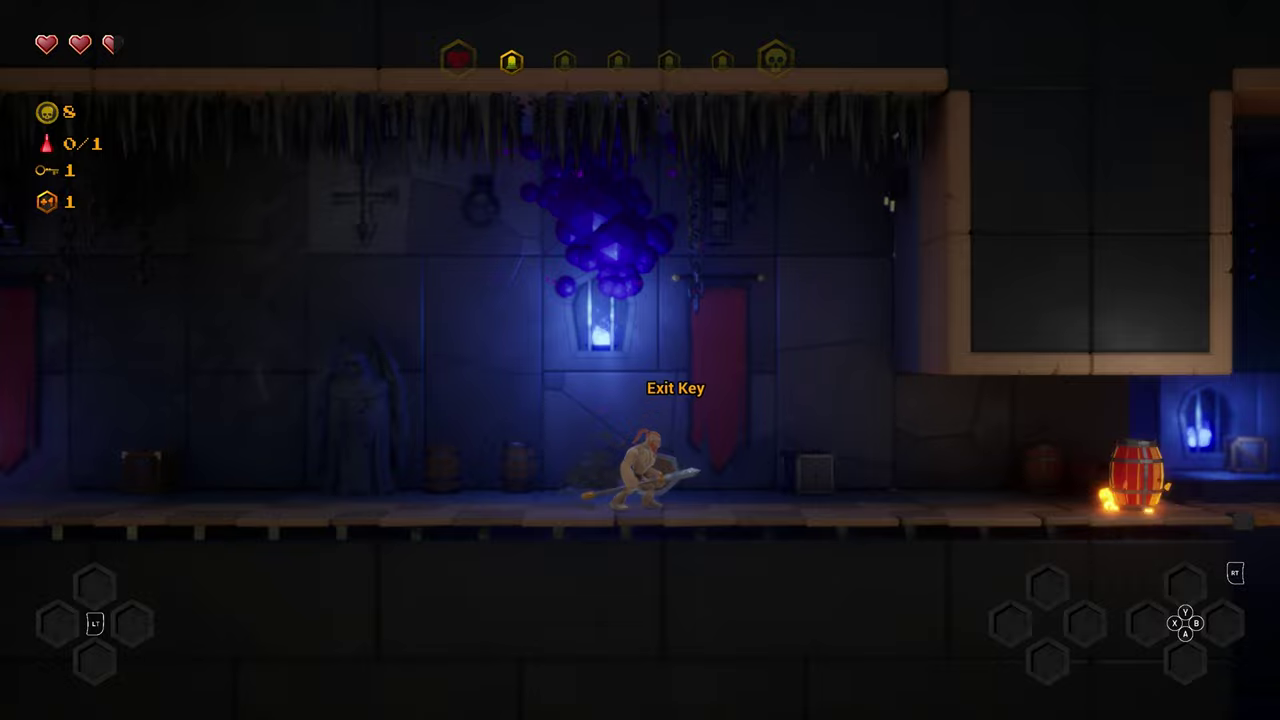
{"action": "key", "text": "Right"}
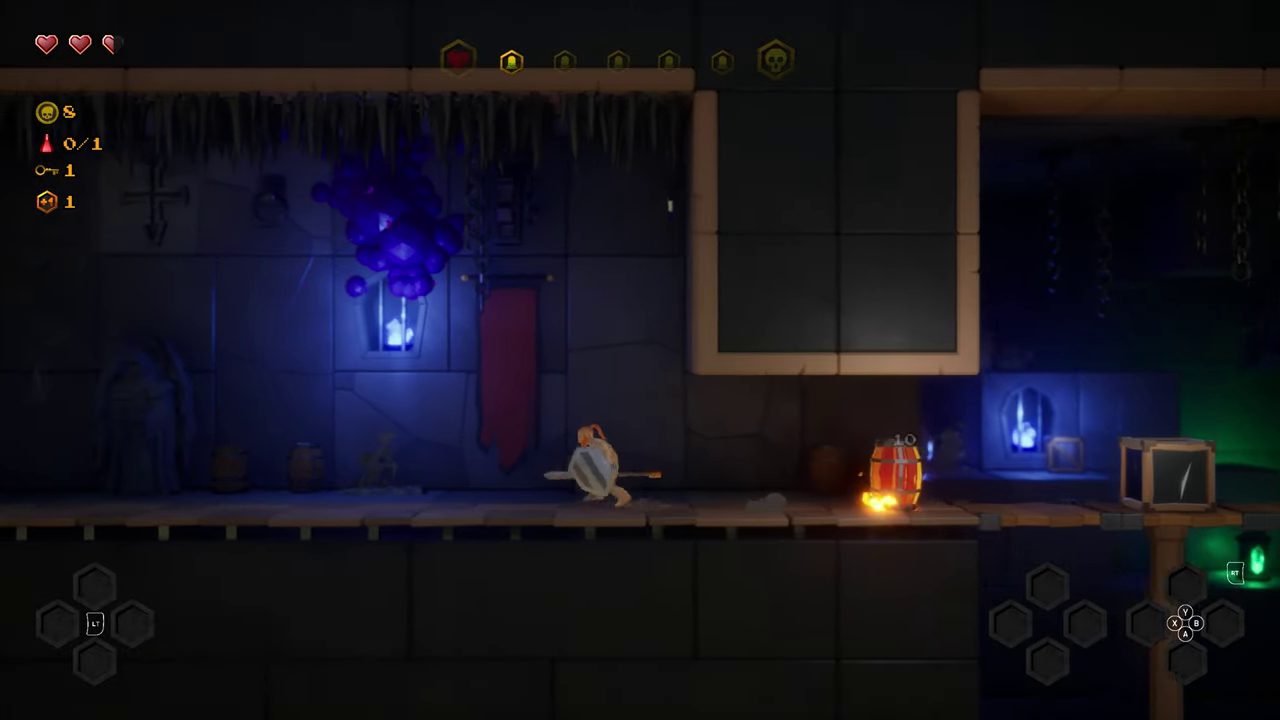
{"action": "key", "text": "Right"}
{"action": "key", "text": "Right"}
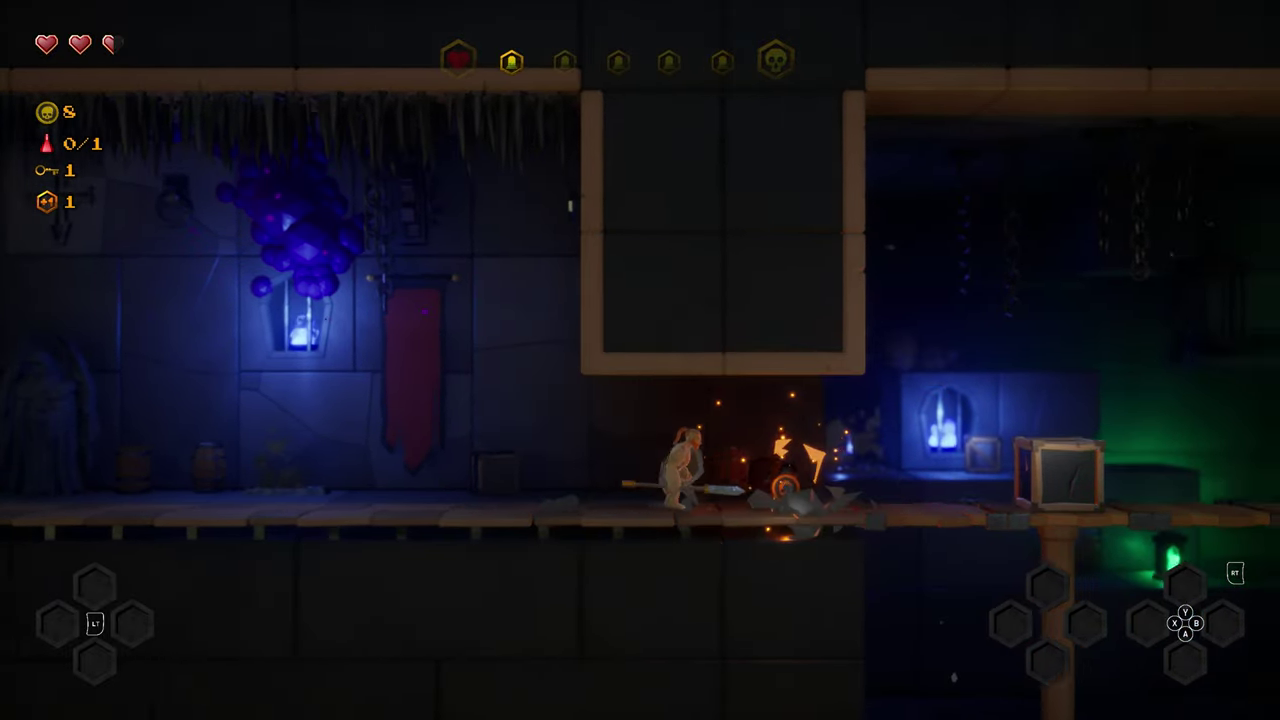
{"action": "key", "text": "Right"}
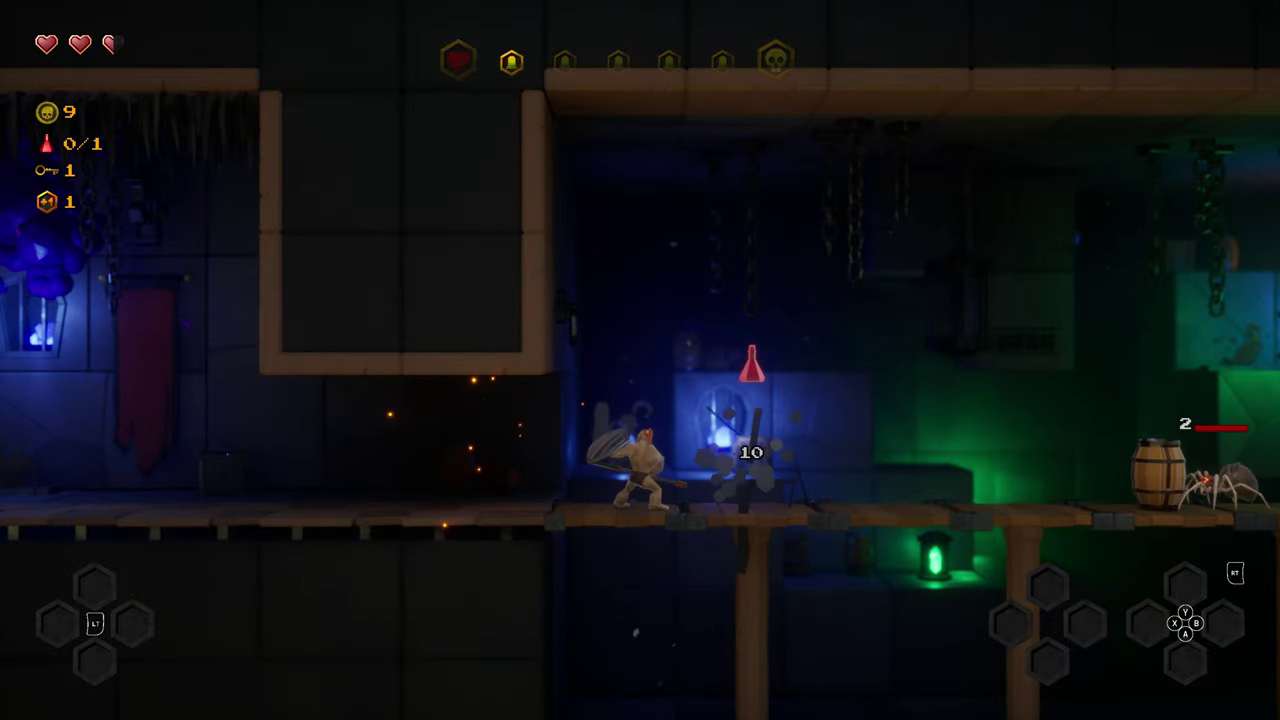
{"action": "key", "text": "Right"}
{"action": "key", "text": "Right"}
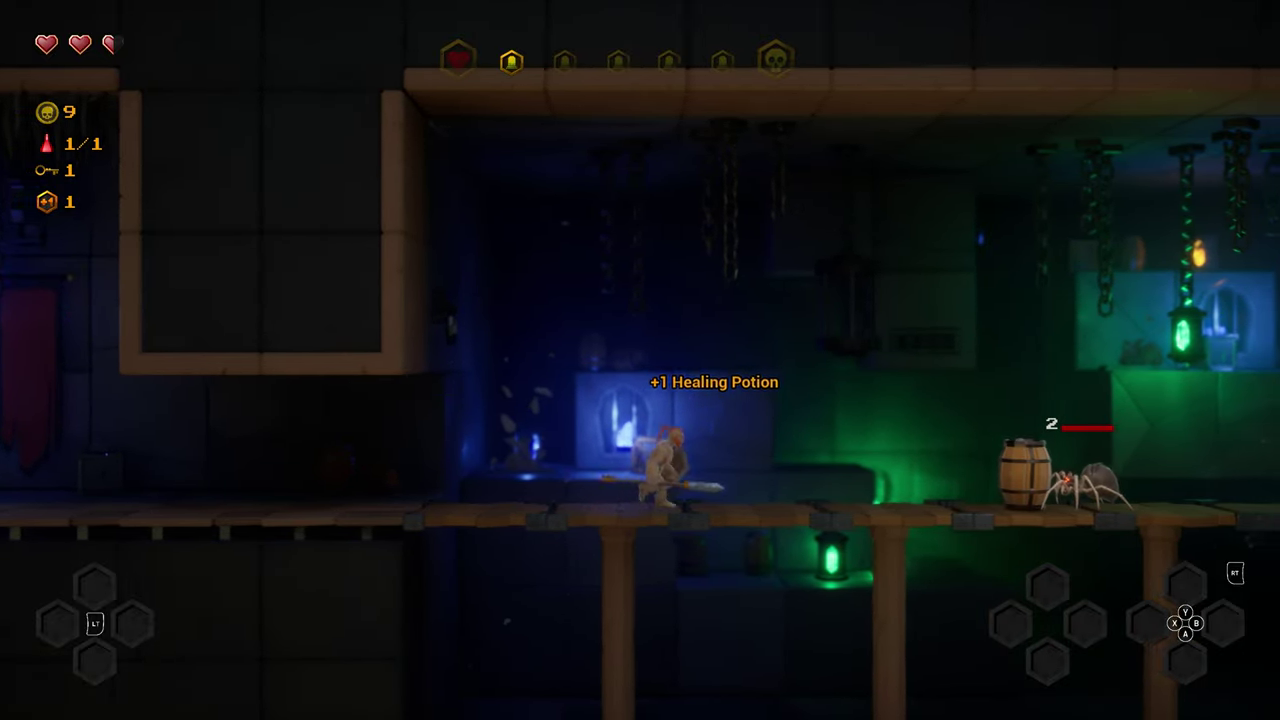
{"action": "key", "text": "x"}
{"action": "key", "text": "Left"}
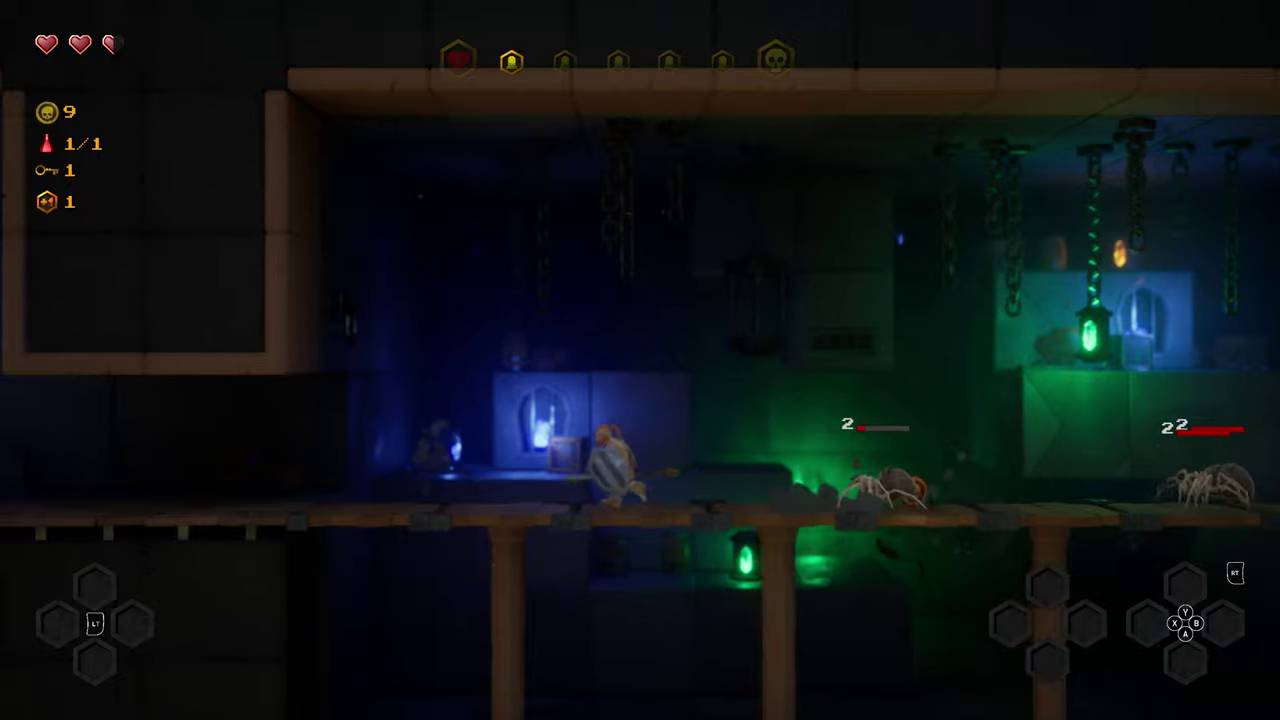
{"action": "key", "text": "Right"}
{"action": "key", "text": "x"}
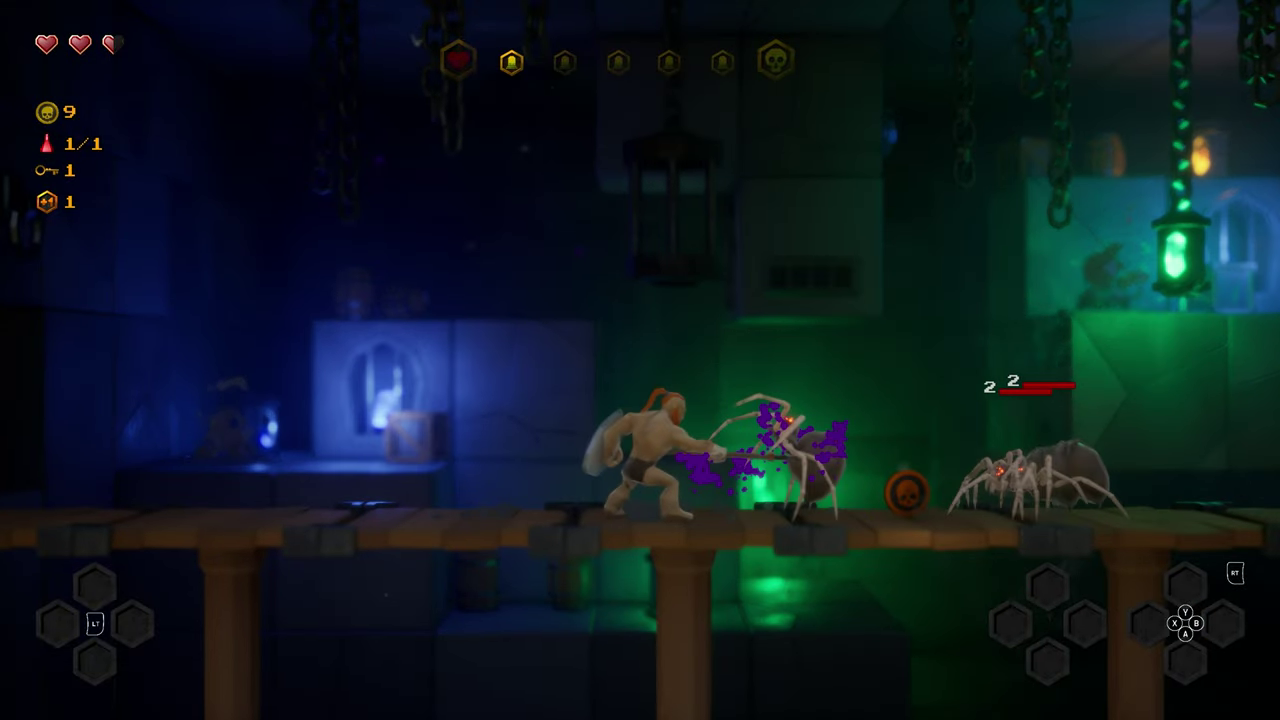
{"action": "key", "text": "Left"}
{"action": "key", "text": "Right"}
{"action": "key", "text": "x"}
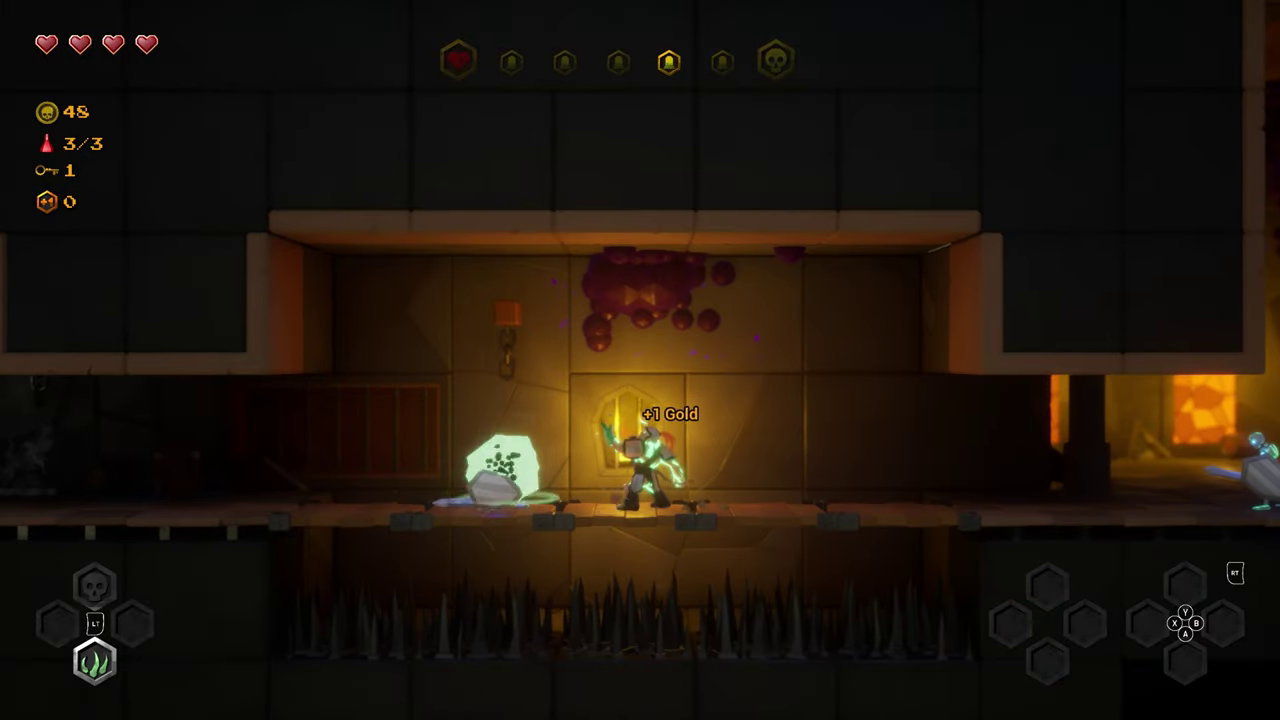
{"action": "key", "text": "Left"}
{"action": "key", "text": "q"}
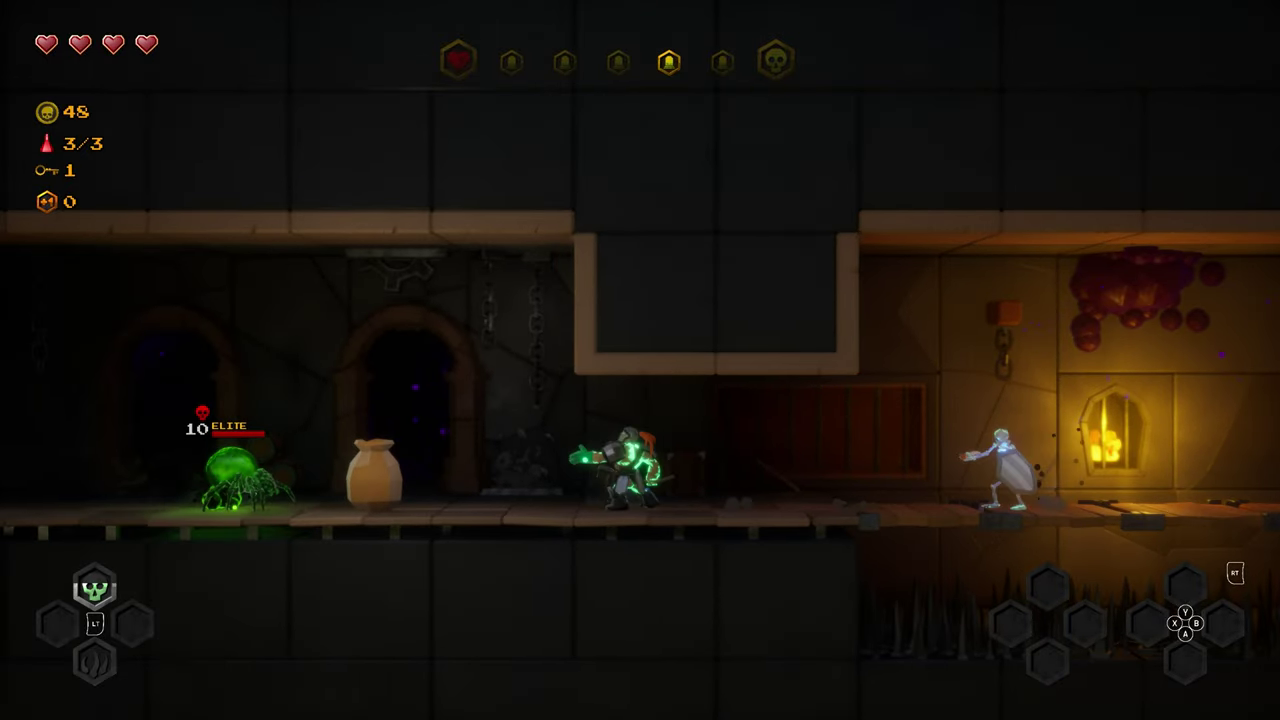
{"action": "key", "text": "Right"}
{"action": "key", "text": "e"}
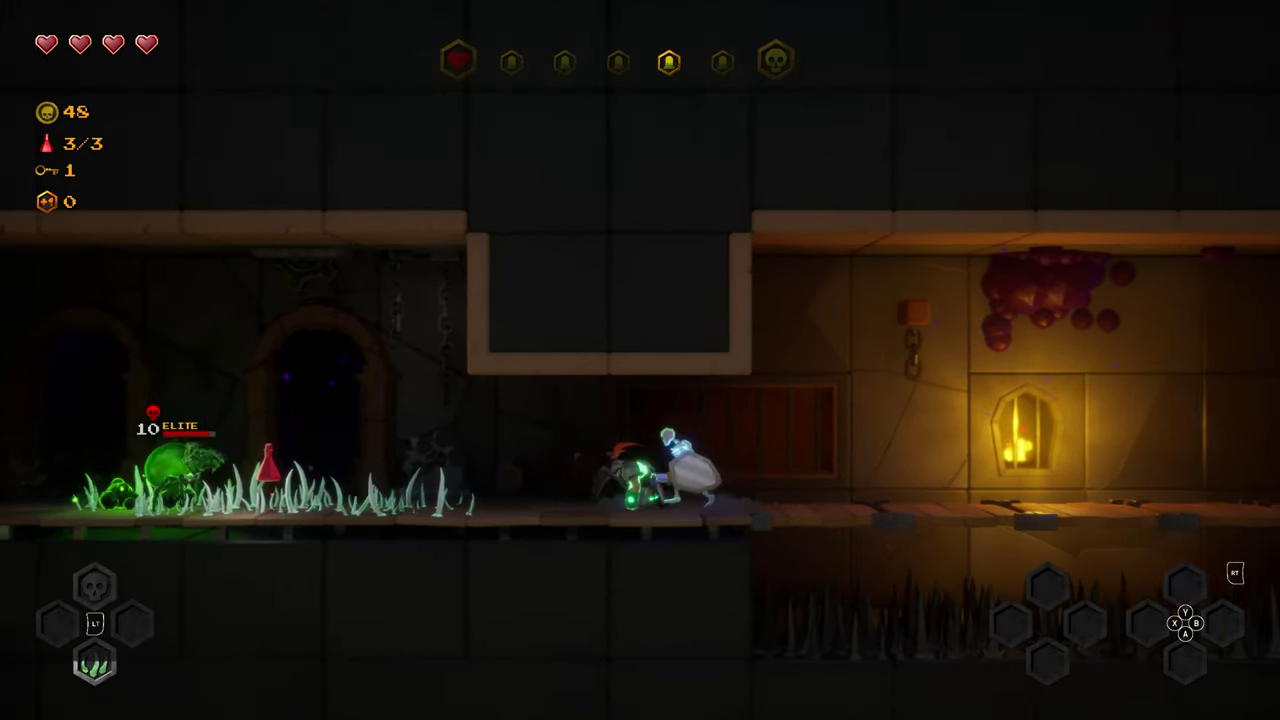
{"action": "key", "text": "Right"}
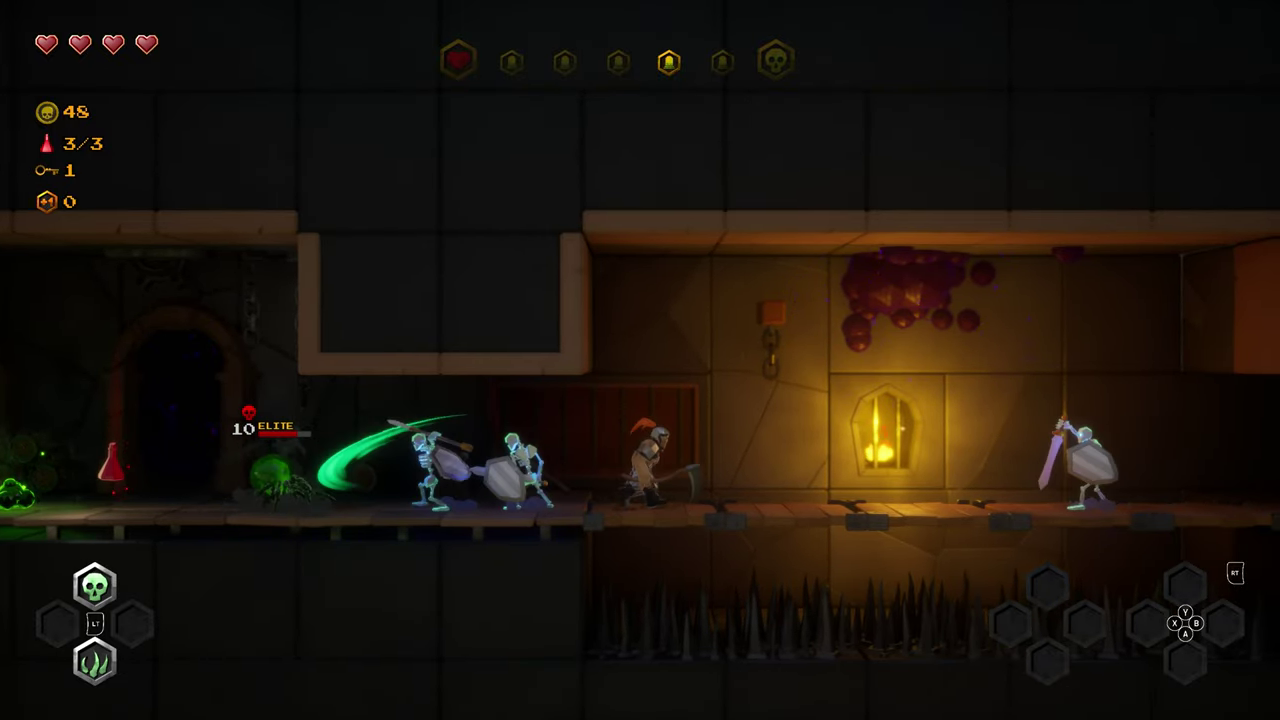
{"action": "key", "text": "Right"}
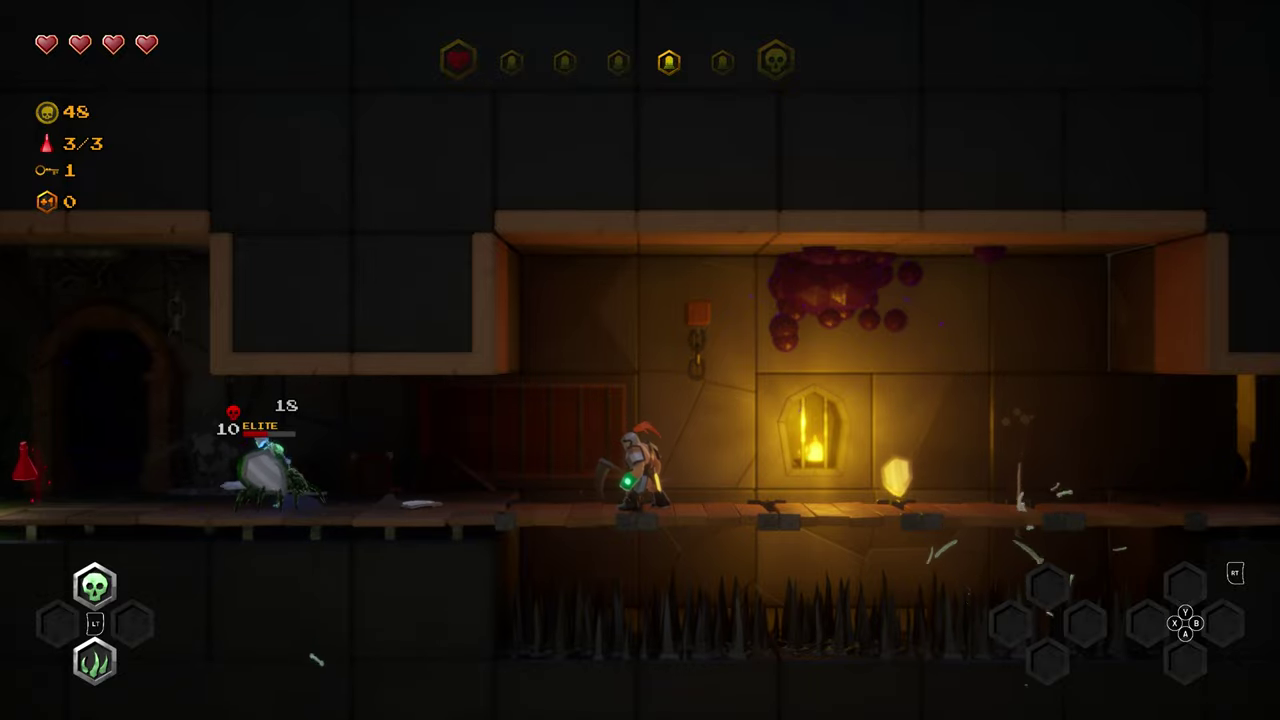
{"action": "key", "text": "Left"}
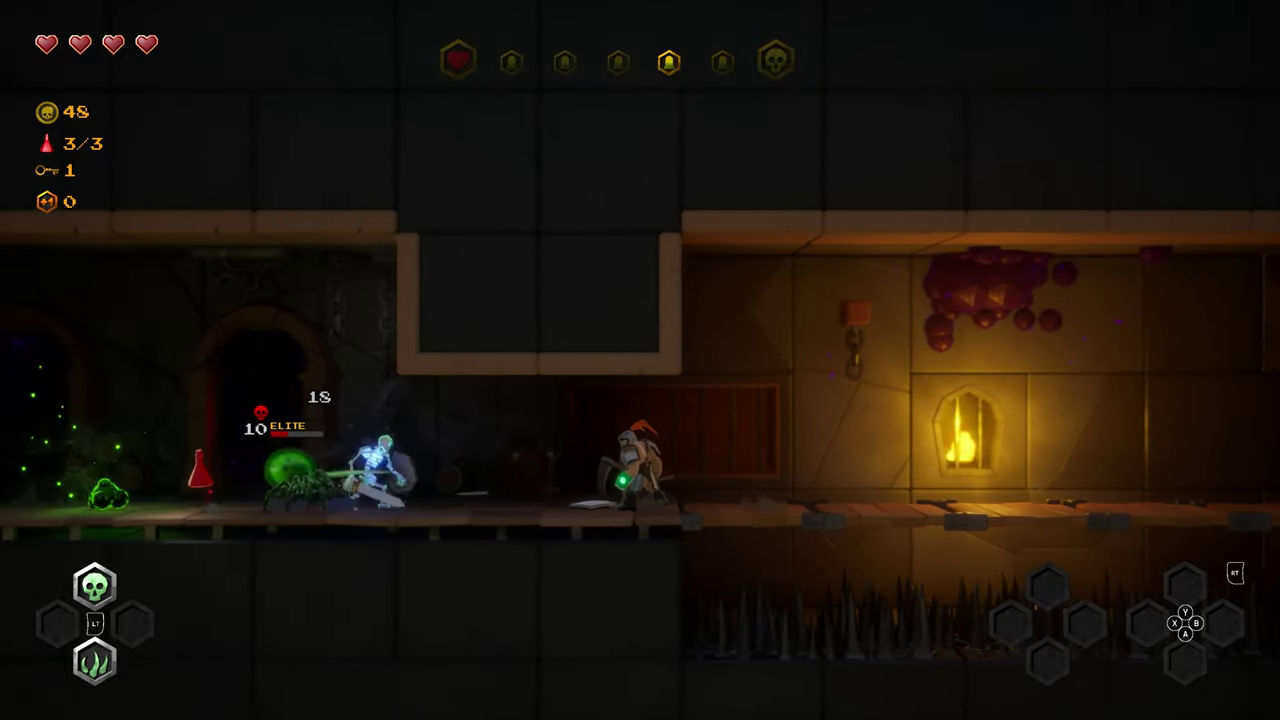
{"action": "key", "text": "q"}
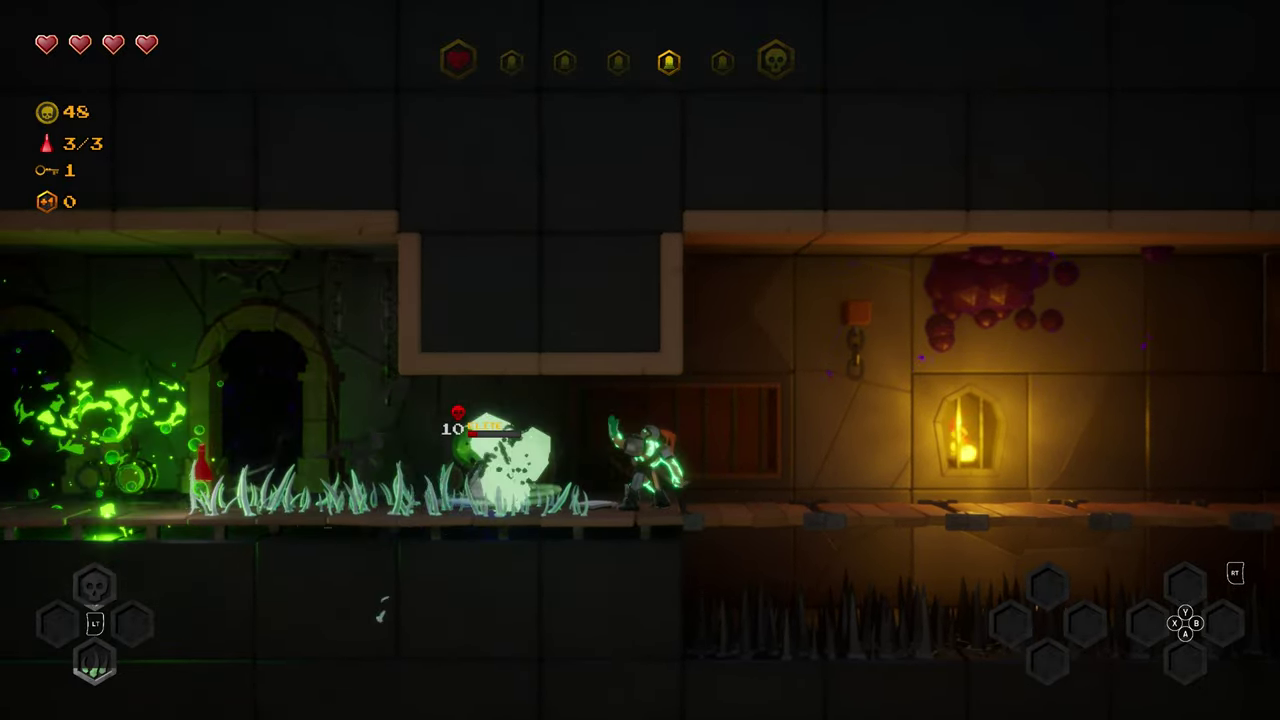
{"action": "key", "text": "Right"}
{"action": "key", "text": "Right"}
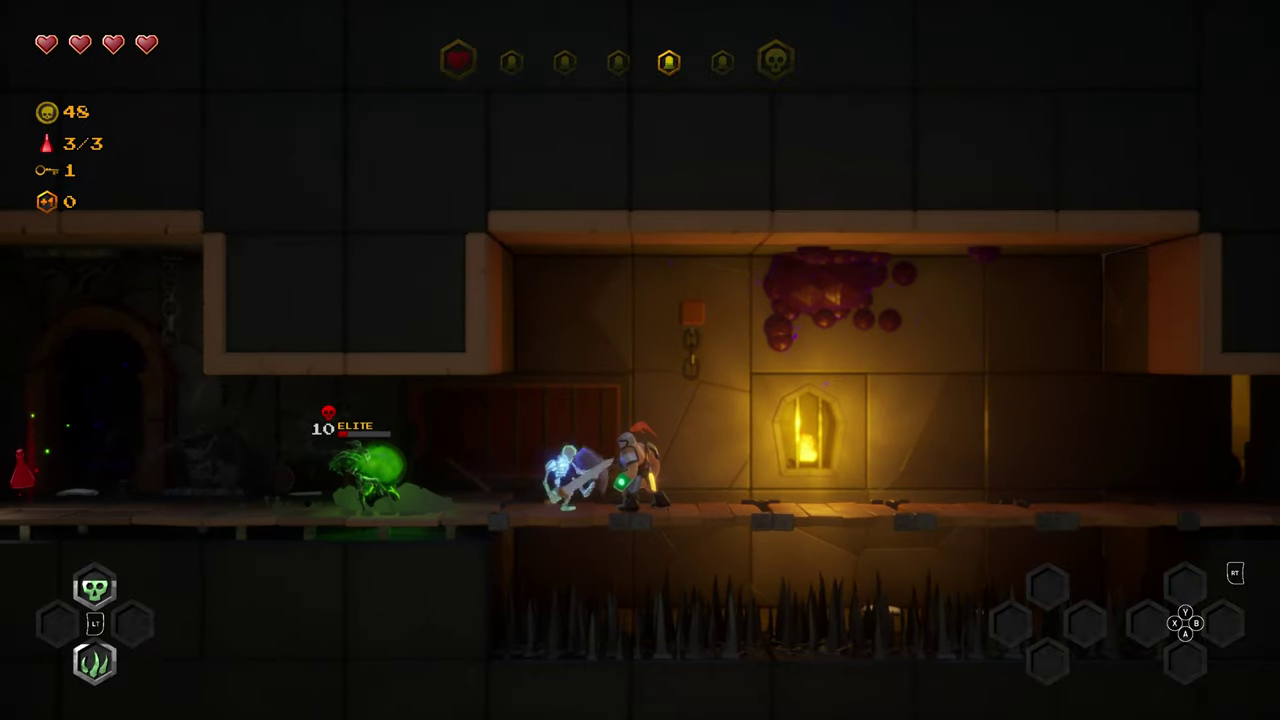
{"action": "key", "text": "x"}
{"action": "key", "text": "Left"}
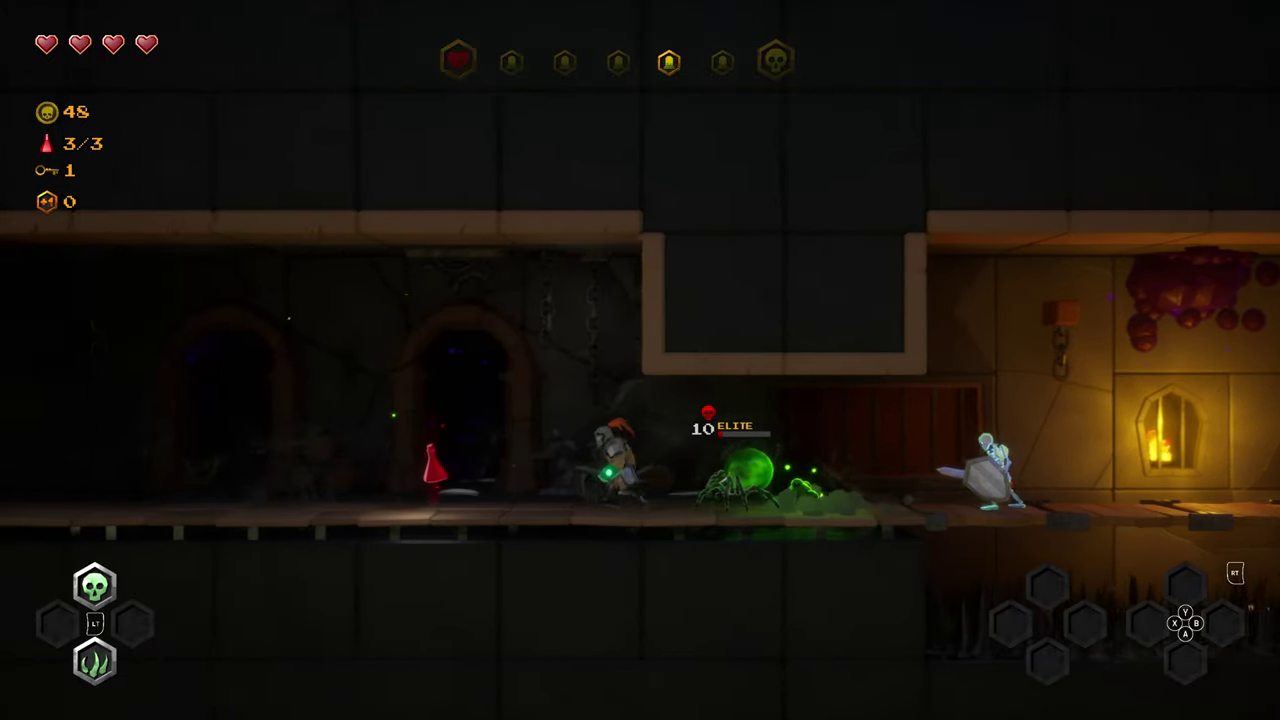
{"action": "key", "text": "Left"}
{"action": "key", "text": "Left"}
{"action": "key", "text": "Right"}
{"action": "key", "text": "q"}
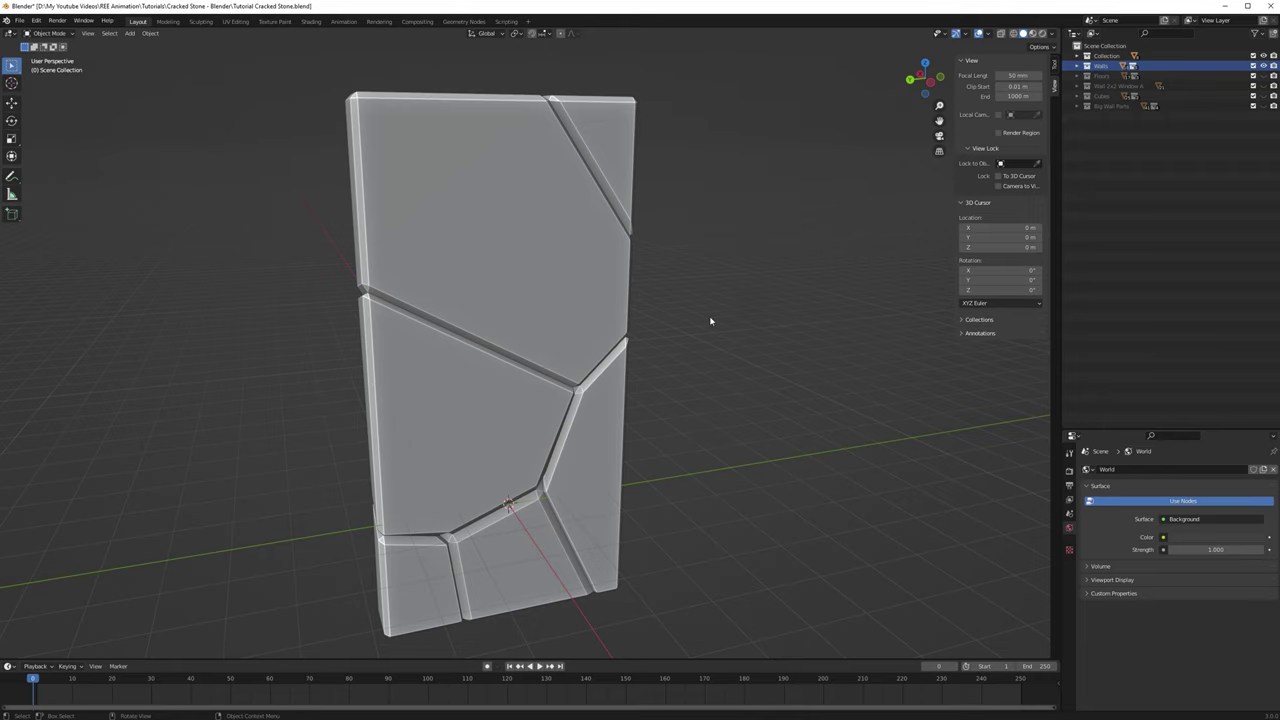
Hide the Walls collection and show the Floors collection to examine the cracked floor block
{"action": "middle_click_drag", "start_coordinate": [760, 278], "coordinate": [800, 280]}
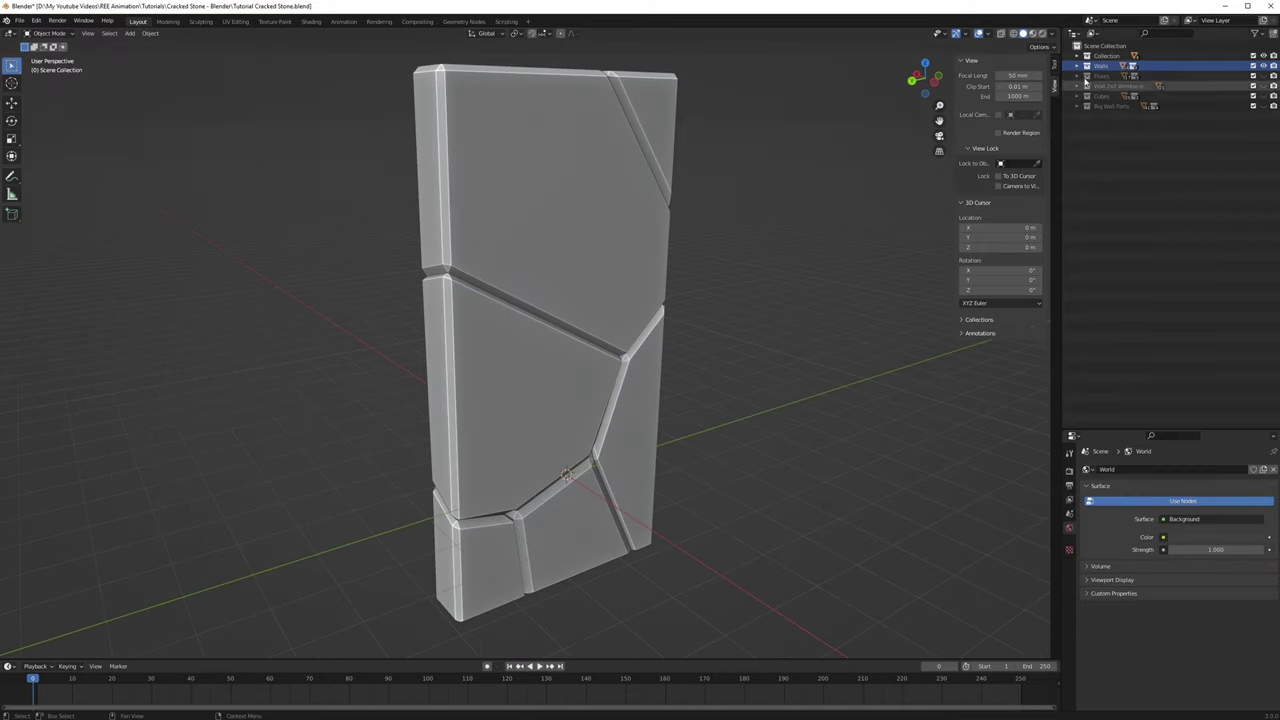
{"action": "left_click", "coordinate": [1263, 66]}
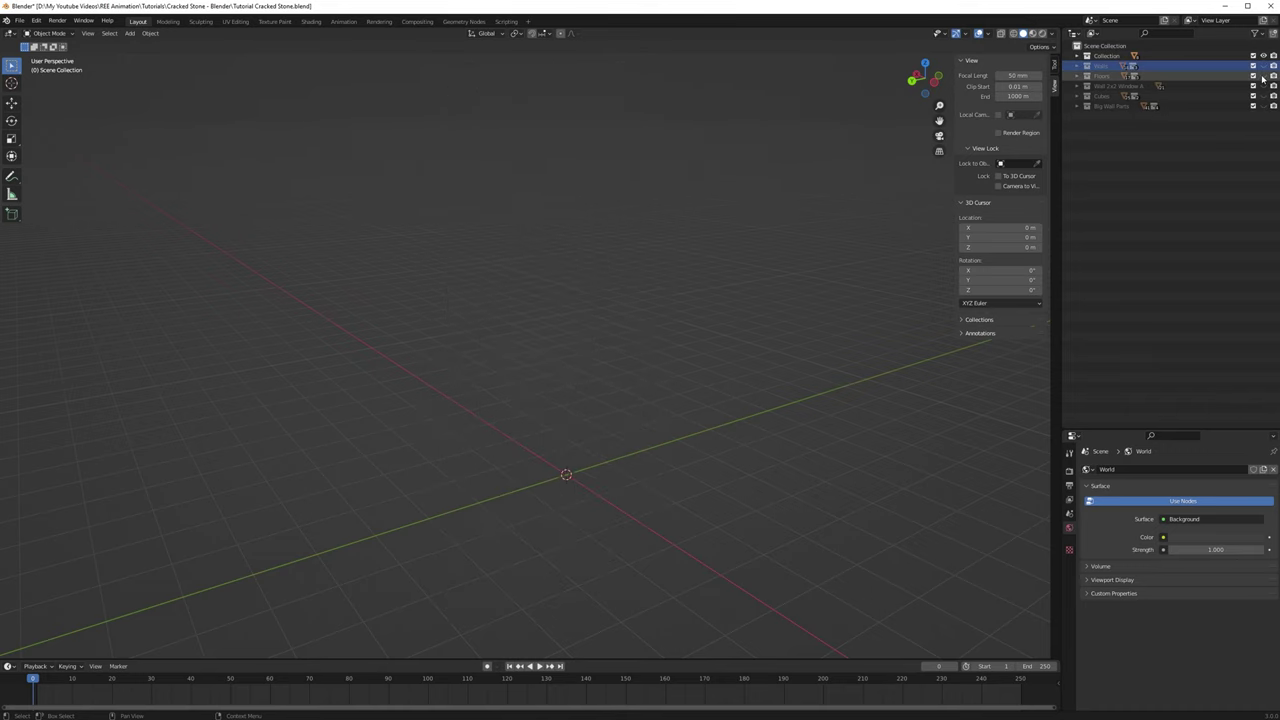
{"action": "left_click", "coordinate": [1263, 76]}
{"action": "middle_click_drag", "start_coordinate": [817, 319], "coordinate": [785, 220], "text": "shift"}
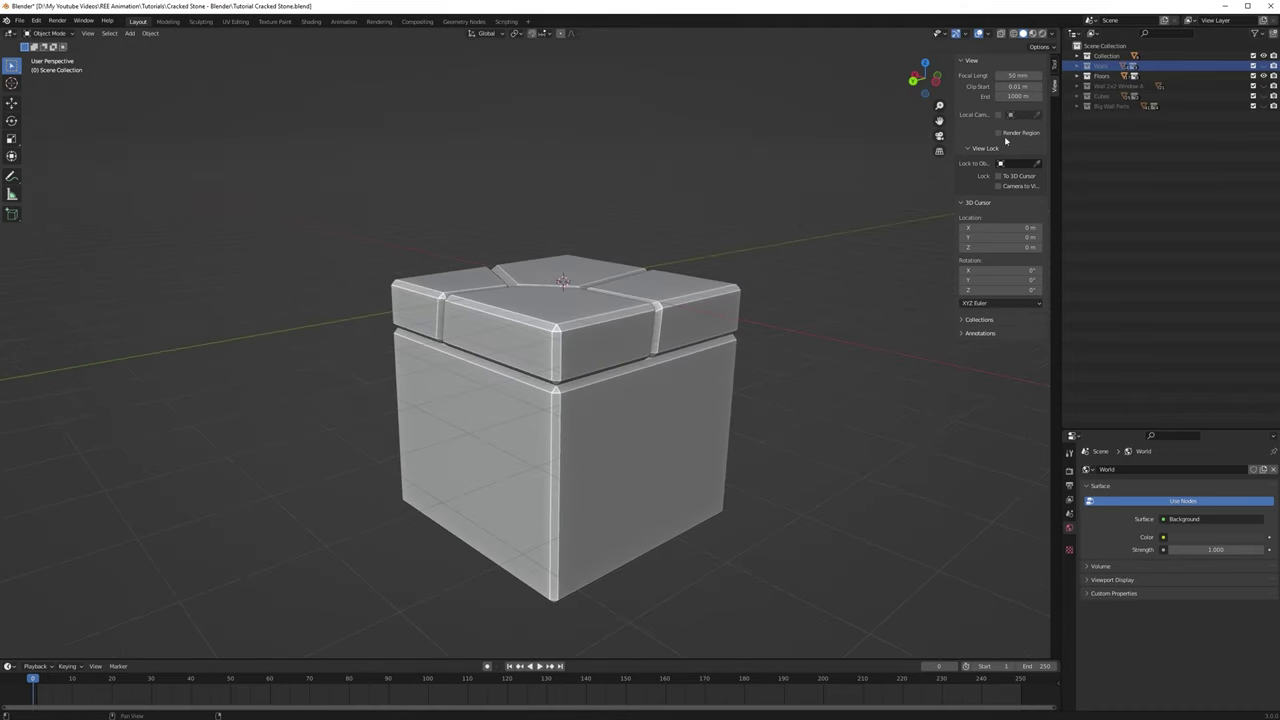
Hide the Floors collection and show Wall 2x2 Window A to examine the cracked window wall
{"action": "left_click", "coordinate": [1263, 76]}
{"action": "left_click", "coordinate": [1263, 86]}
{"action": "middle_click_drag", "start_coordinate": [923, 188], "coordinate": [730, 195]}
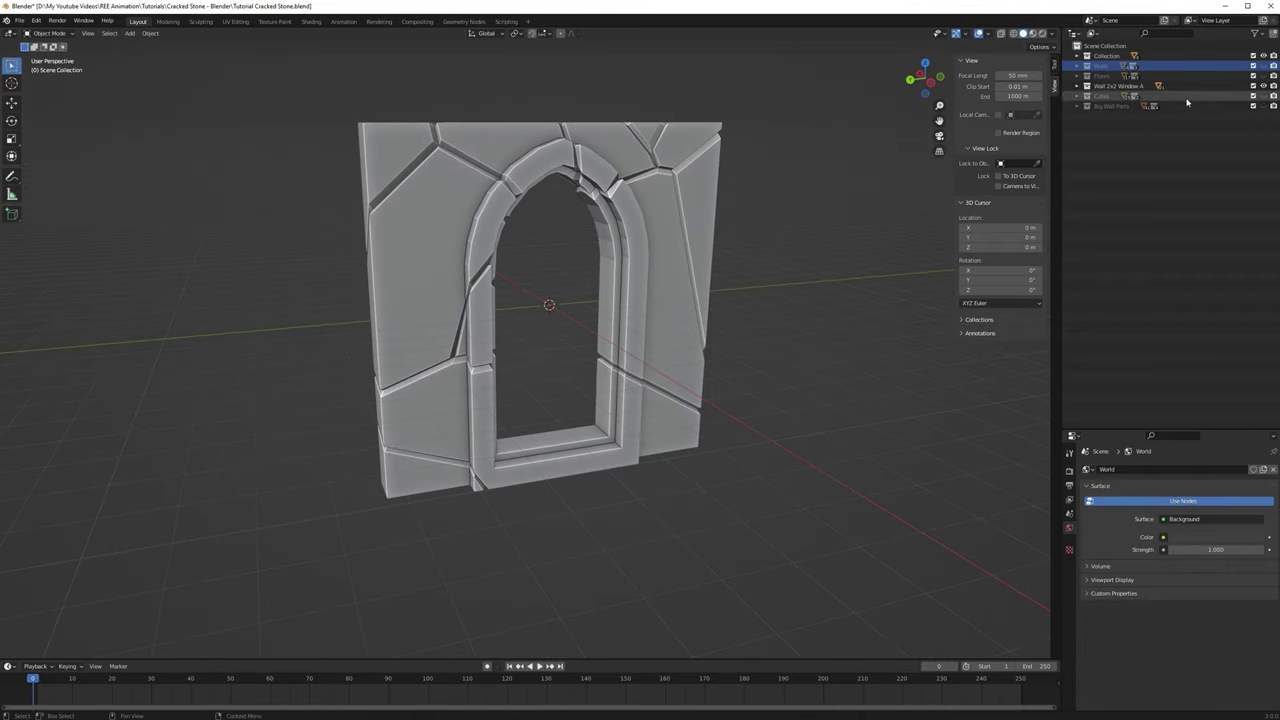
Hide Wall 2x2 Window A and show the Big Wall Parts collection to examine the cracked door arch
{"action": "left_click", "coordinate": [1263, 88]}
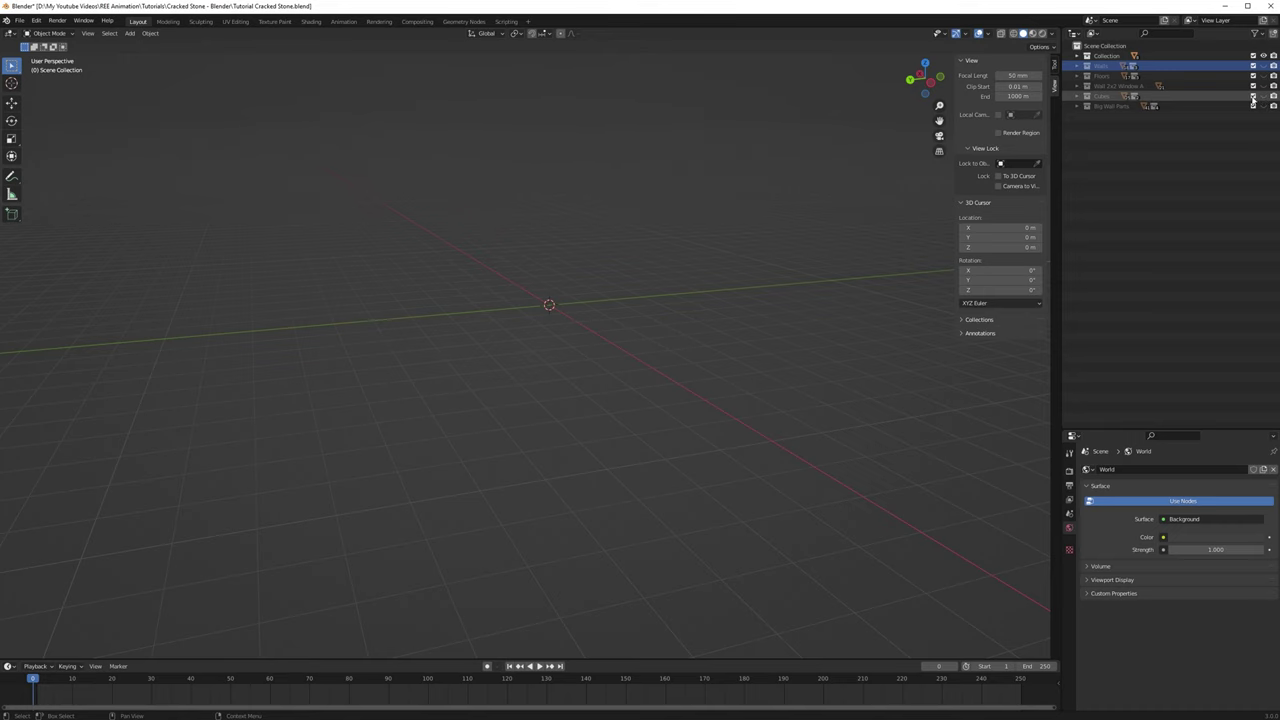
{"action": "left_click", "coordinate": [1253, 104]}
{"action": "middle_click_drag", "start_coordinate": [728, 197], "coordinate": [762, 238]}
{"action": "scroll", "coordinate": [737, 257], "scroll_direction": "up", "scroll_amount": 3}
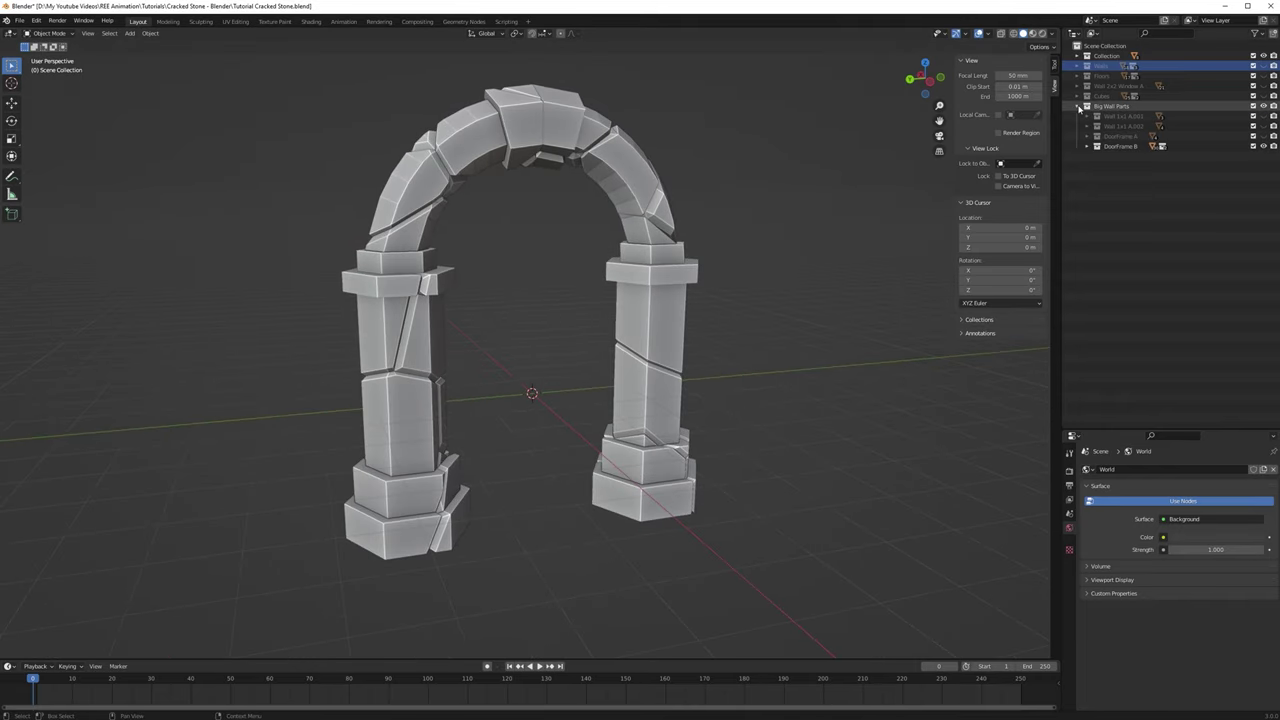
Hide DoorFrame B and show DoorFrame A to examine the intact version of the arch
{"action": "left_click", "coordinate": [1253, 146]}
{"action": "left_click", "coordinate": [1253, 136]}
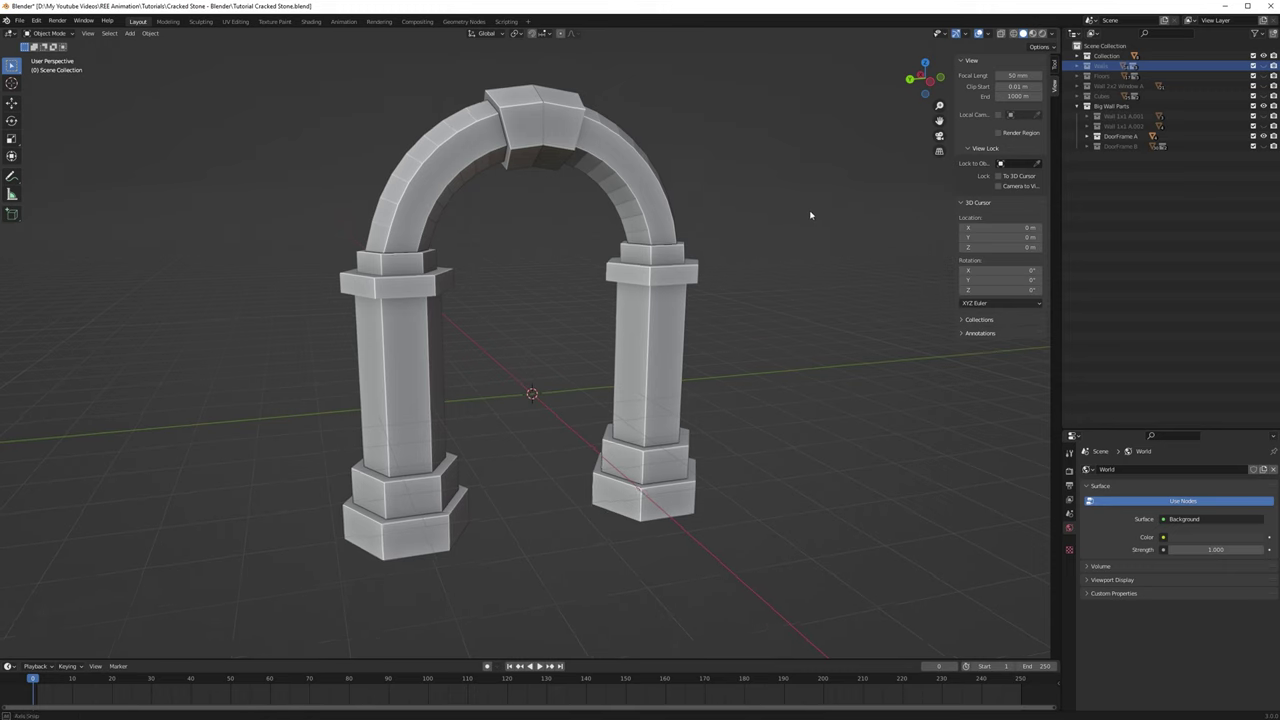
{"action": "middle_click_drag", "start_coordinate": [810, 215], "coordinate": [872, 213]}
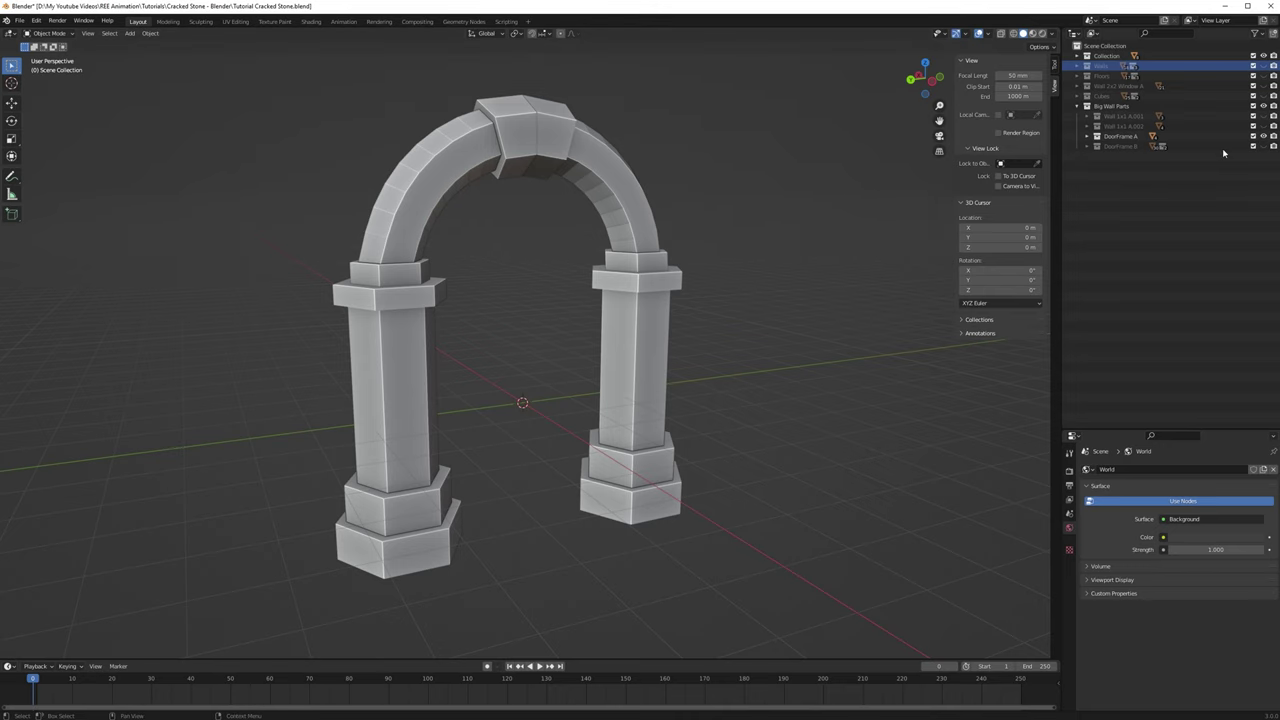
Switch from DoorFrame A back to DoorFrame B and examine the cracked arch from several angles
{"action": "left_click", "coordinate": [1253, 136]}
{"action": "left_click", "coordinate": [1253, 146]}
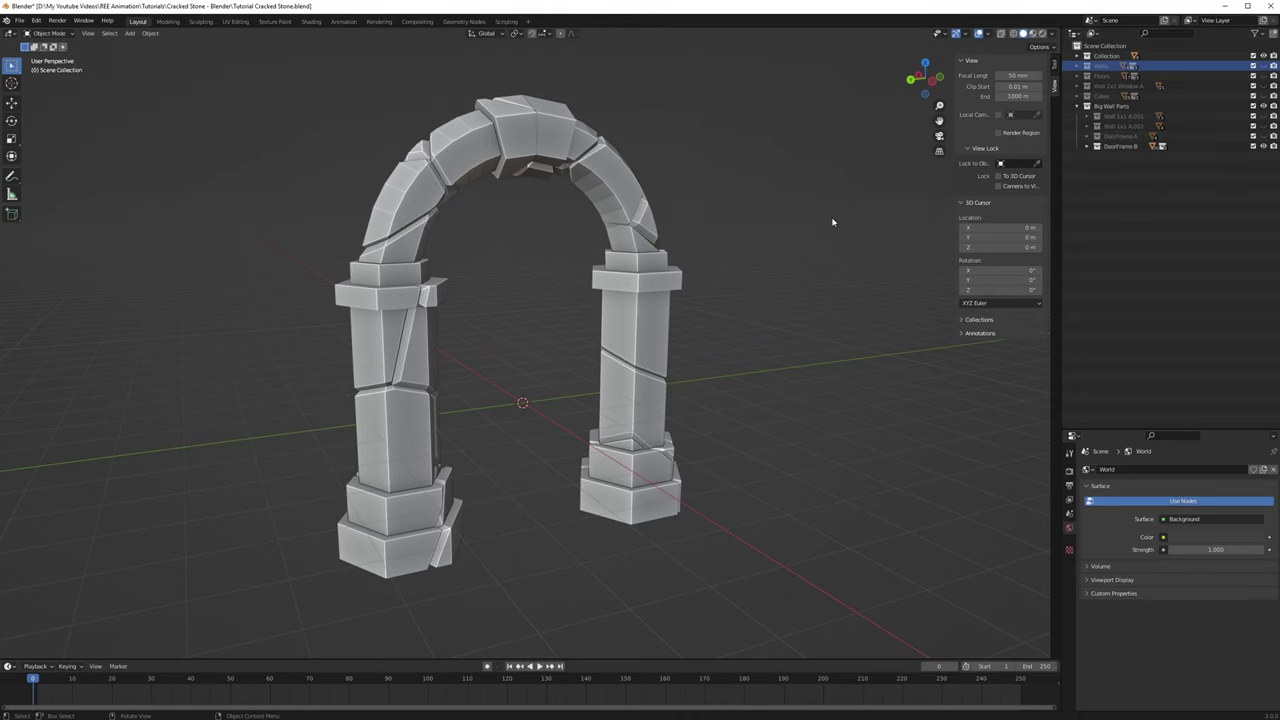
{"action": "mouse_move", "coordinate": [832, 222]}
{"action": "middle_mouse_down"}
{"action": "mouse_move", "coordinate": [777, 223]}
{"action": "mouse_move", "coordinate": [831, 219]}
{"action": "mouse_move", "coordinate": [817, 224]}
{"action": "middle_mouse_up"}
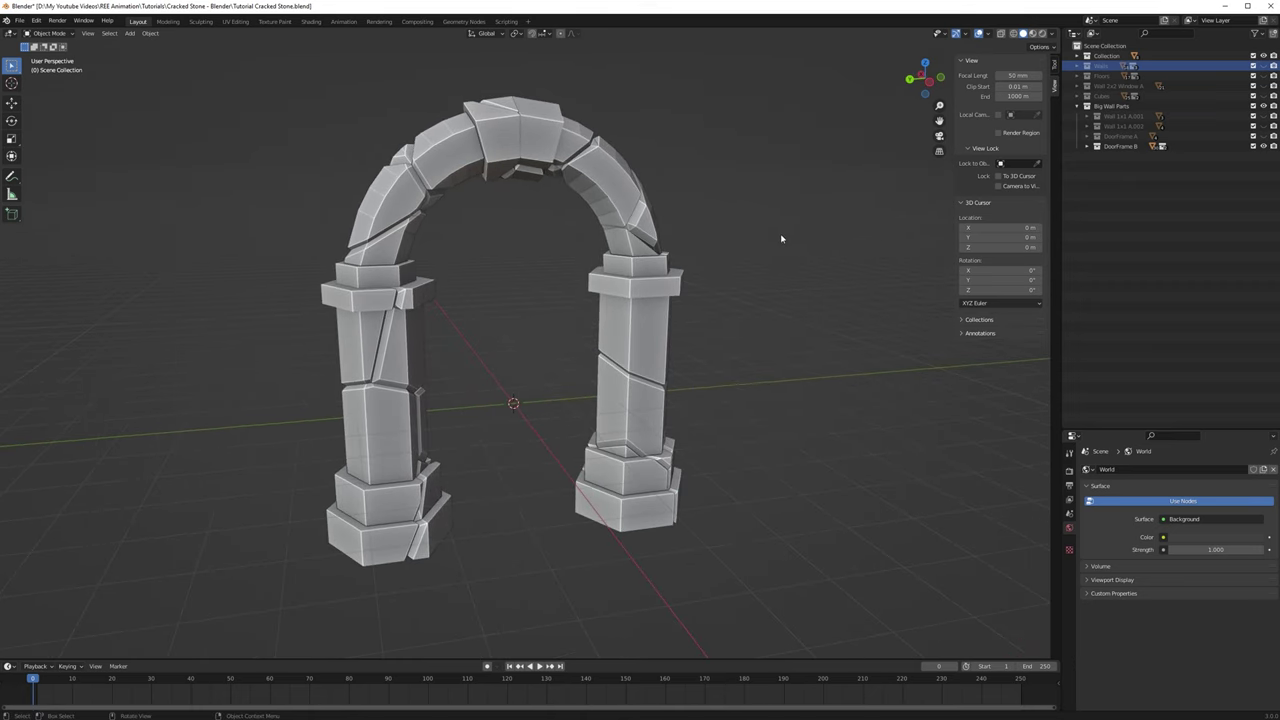
{"action": "middle_click_drag", "start_coordinate": [774, 240], "coordinate": [857, 300]}
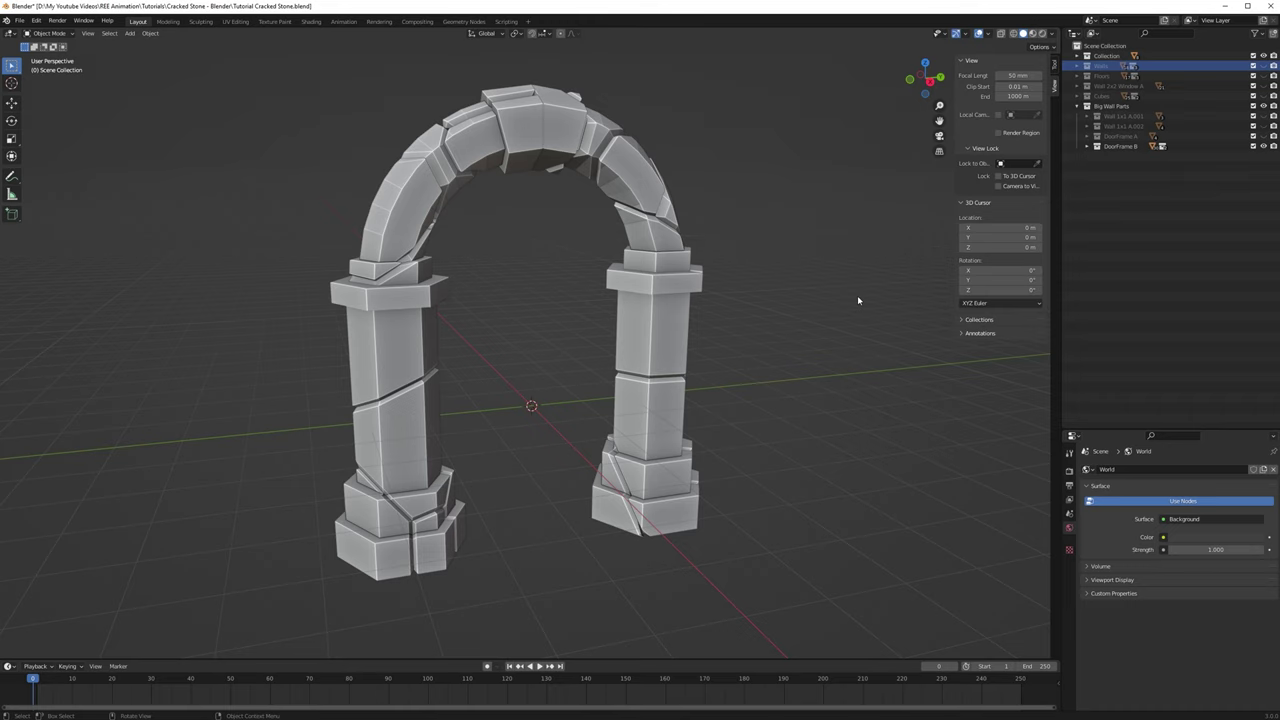
Hide Big Wall Parts and show the Walls collection to examine the wall slab's cracks and bevelled edges up close
{"action": "left_click", "coordinate": [1264, 106]}
{"action": "left_click", "coordinate": [1263, 66]}
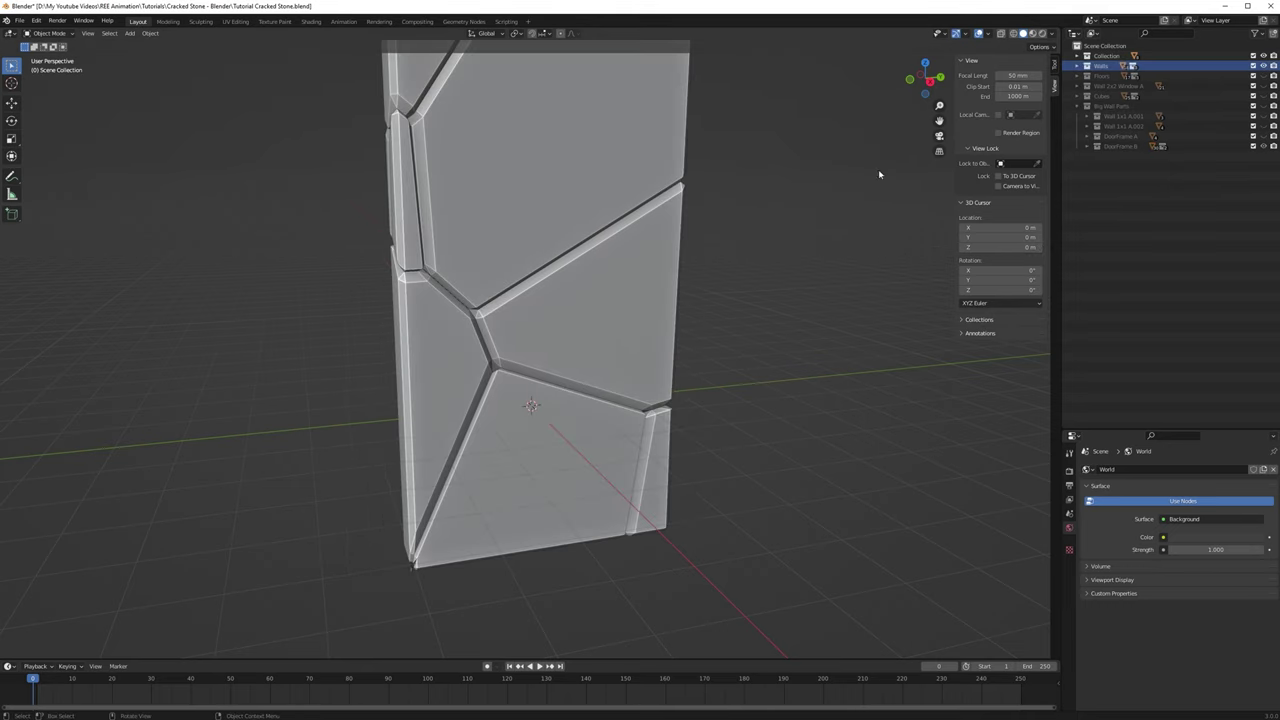
{"action": "scroll", "coordinate": [859, 180], "scroll_direction": "down", "scroll_amount": 1}
{"action": "middle_click_drag", "start_coordinate": [791, 195], "coordinate": [779, 260]}
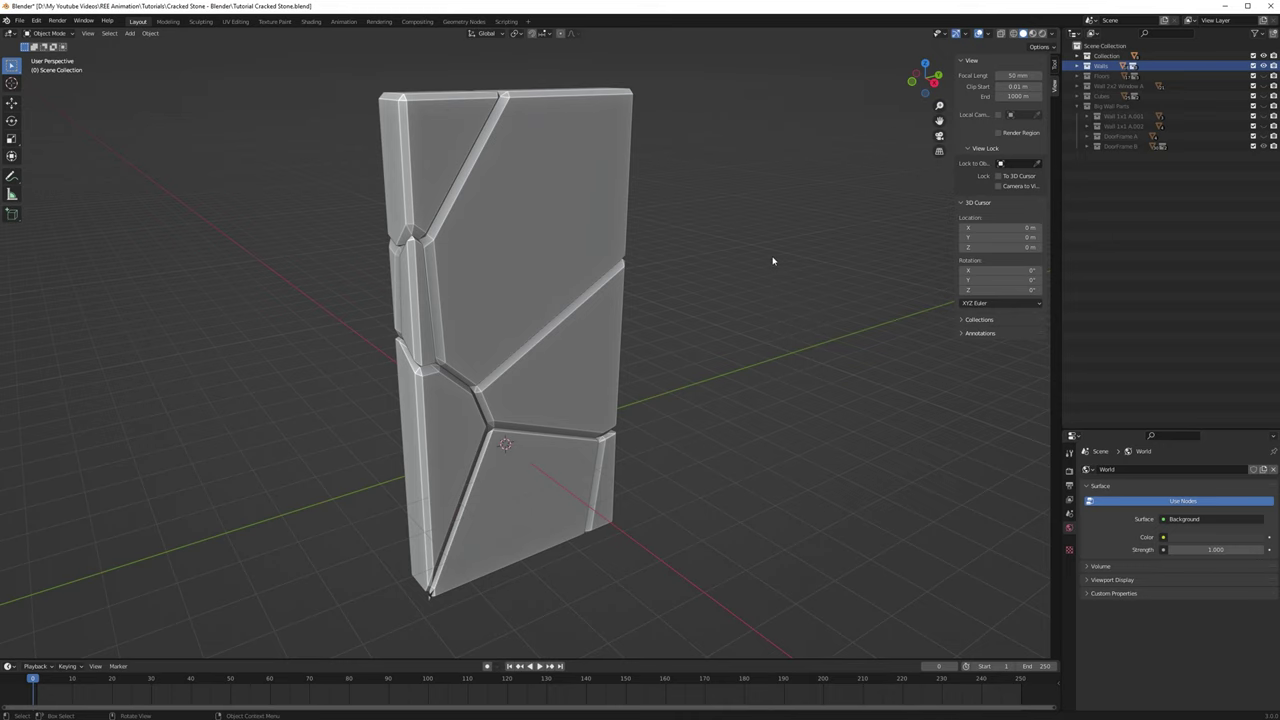
{"action": "middle_click_drag", "start_coordinate": [591, 359], "coordinate": [694, 213], "text": "shift"}
{"action": "scroll", "coordinate": [612, 365], "scroll_direction": "up", "scroll_amount": 3}
{"action": "middle_click_drag", "start_coordinate": [625, 373], "coordinate": [639, 345]}
{"action": "middle_click_drag", "start_coordinate": [597, 401], "coordinate": [596, 329]}
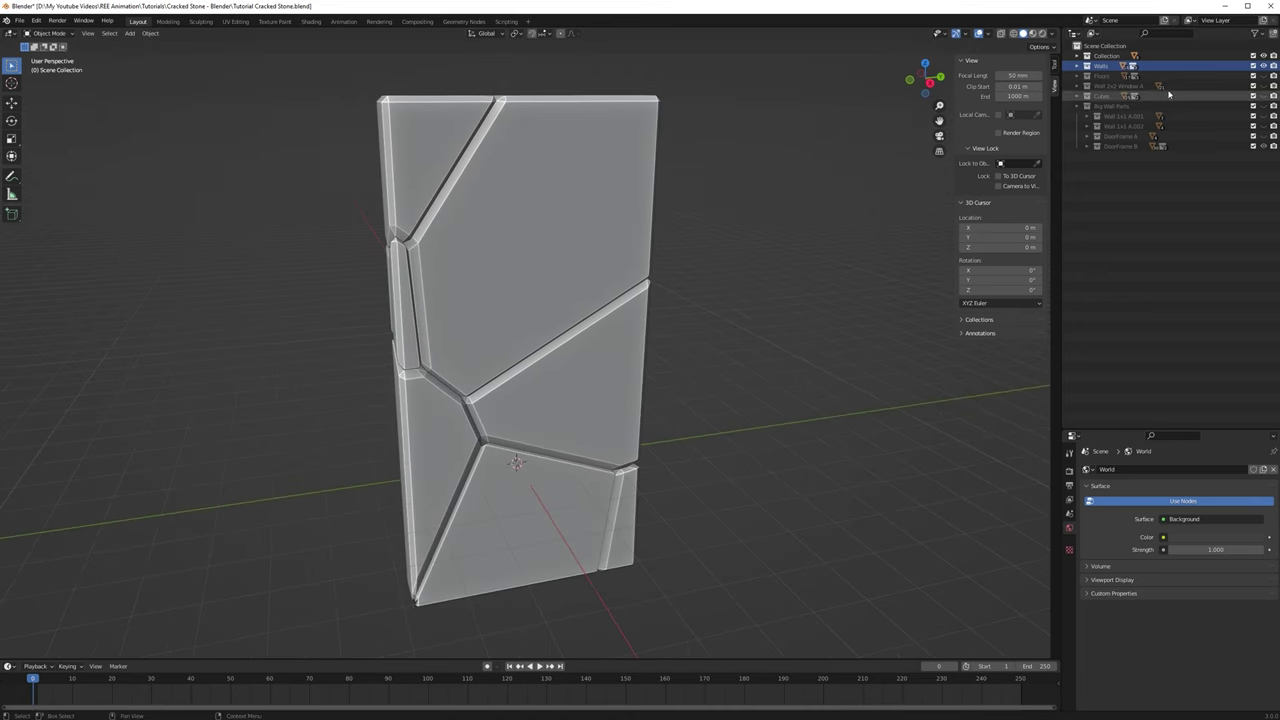
Hide the Walls collection and show Big Wall Parts to examine the cracks around DoorFrame B's arch and pillar tops
{"action": "left_click", "coordinate": [1263, 105]}
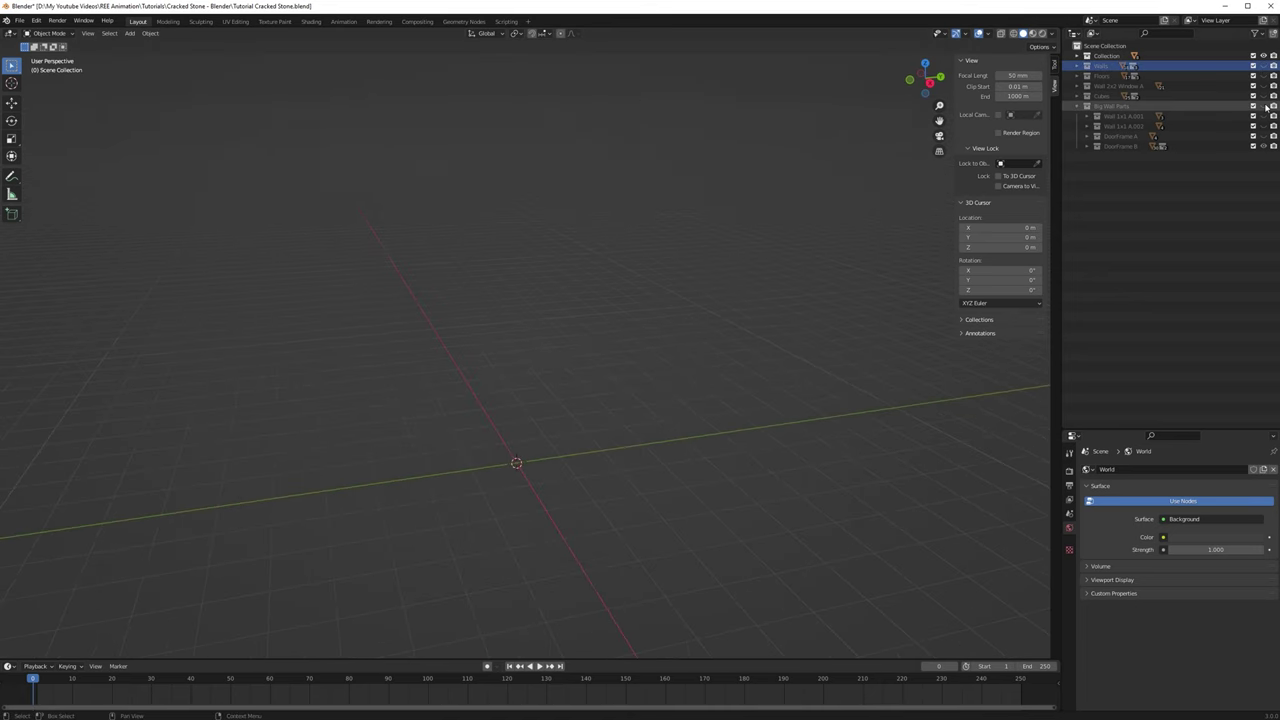
{"action": "left_click", "coordinate": [1265, 105]}
{"action": "scroll", "coordinate": [633, 287], "scroll_direction": "up", "scroll_amount": 6}
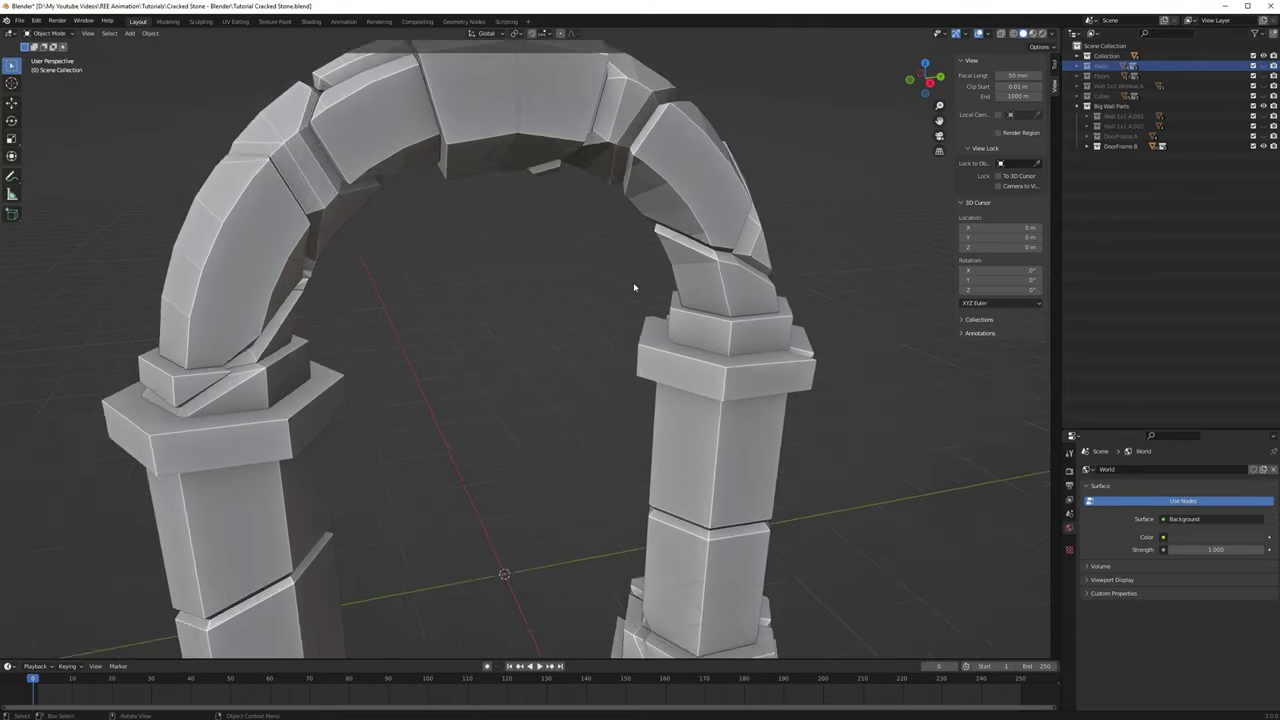
{"action": "middle_click_drag", "start_coordinate": [633, 287], "coordinate": [436, 297]}
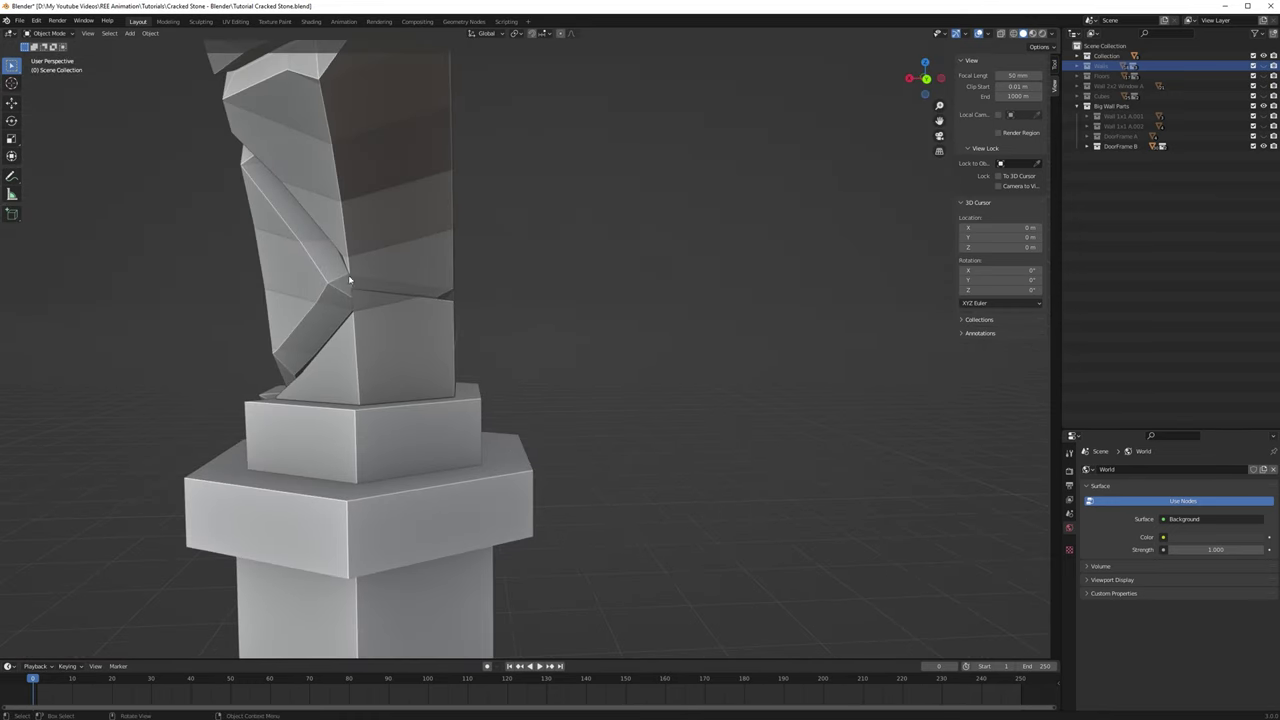
{"action": "middle_click_drag", "start_coordinate": [349, 281], "coordinate": [530, 313]}
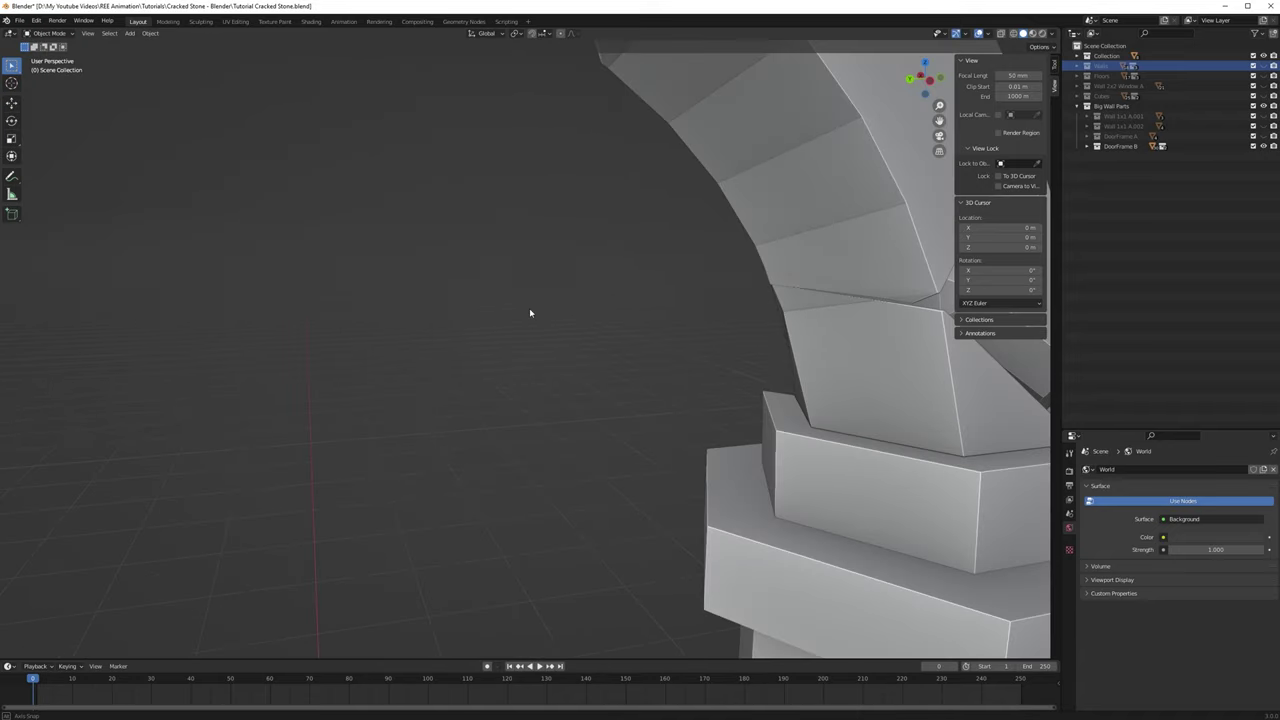
{"action": "scroll", "coordinate": [530, 313], "scroll_direction": "down", "scroll_amount": 5}
{"action": "scroll", "coordinate": [527, 389], "scroll_direction": "down", "scroll_amount": 3}
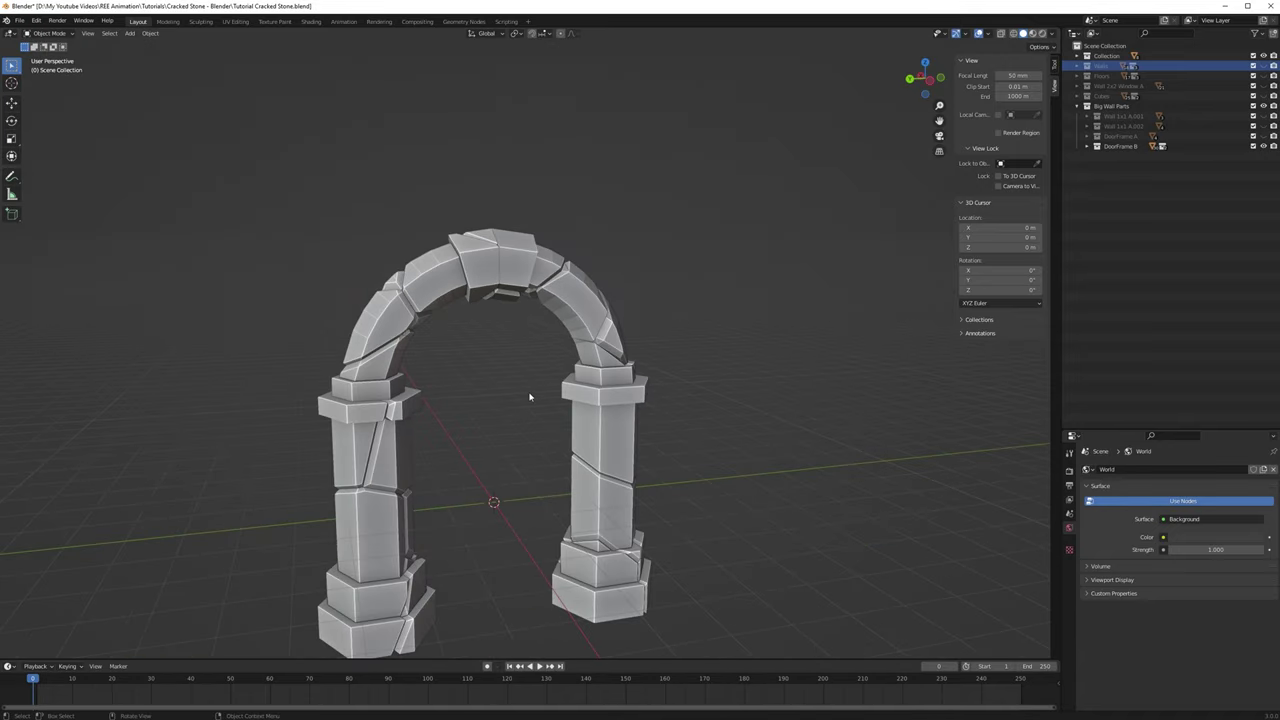
{"action": "middle_click_drag", "start_coordinate": [528, 397], "coordinate": [554, 329]}
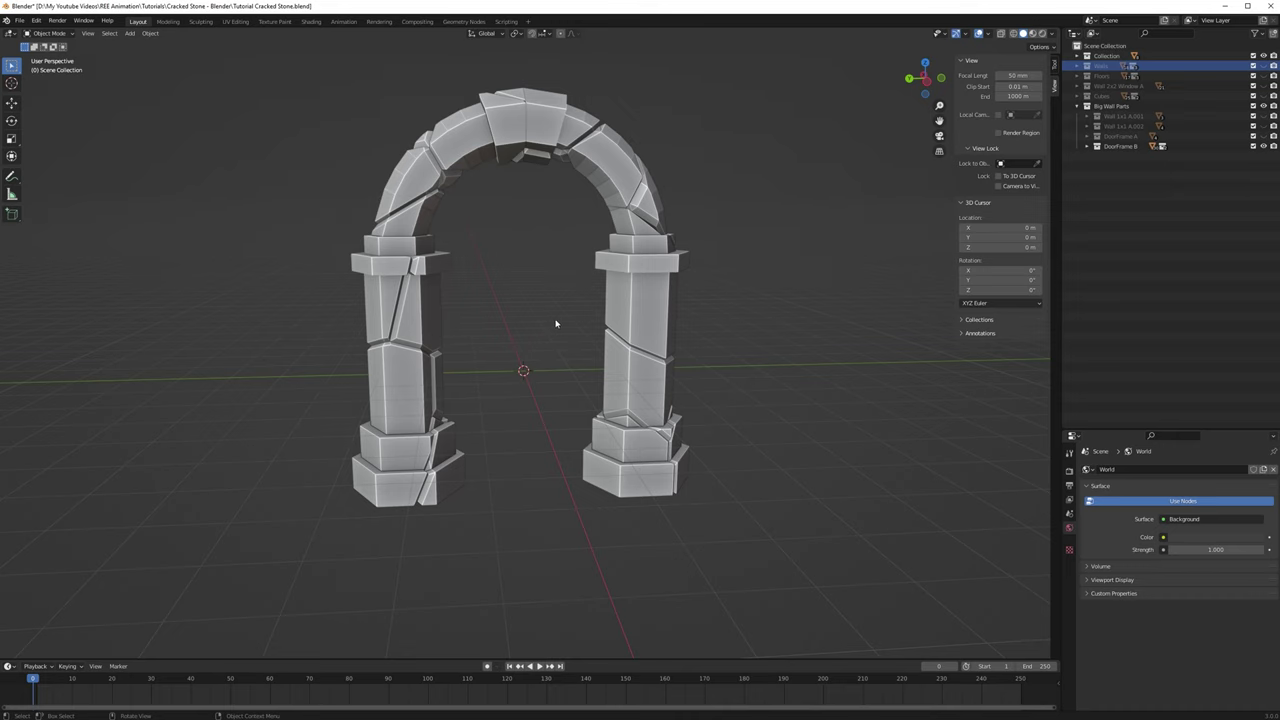
{"action": "middle_click_drag", "start_coordinate": [552, 286], "coordinate": [552, 326]}
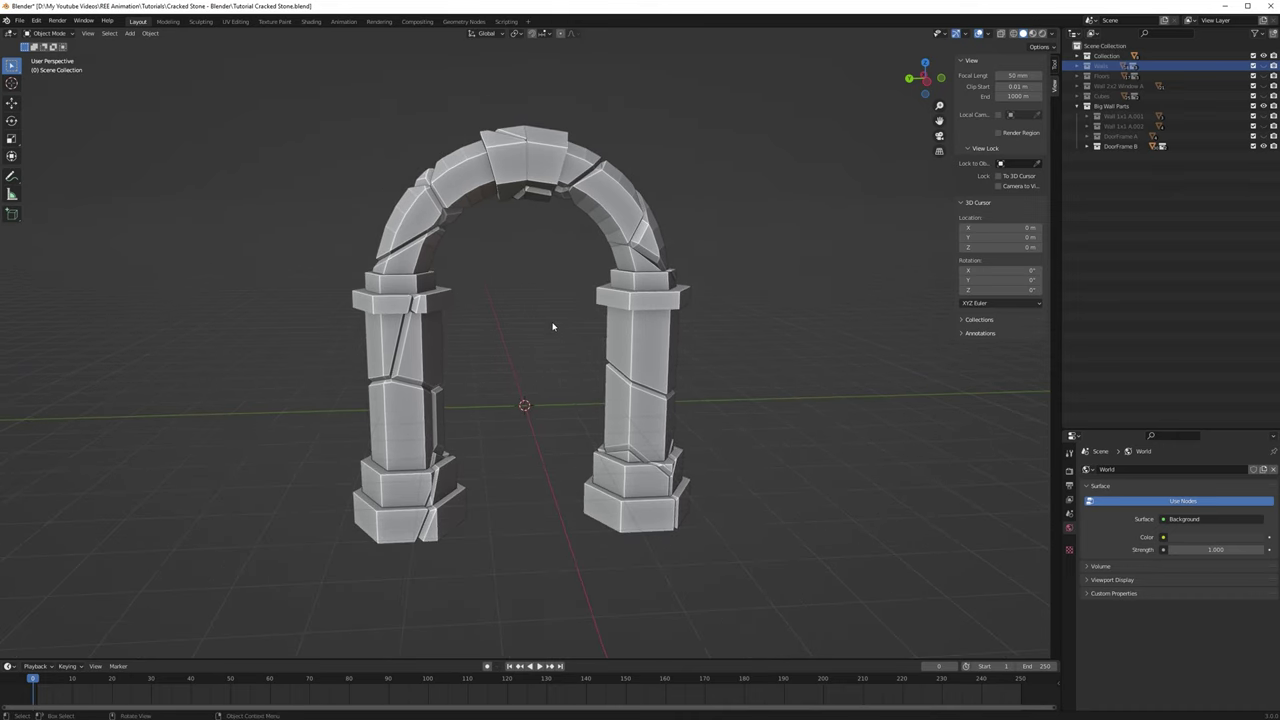